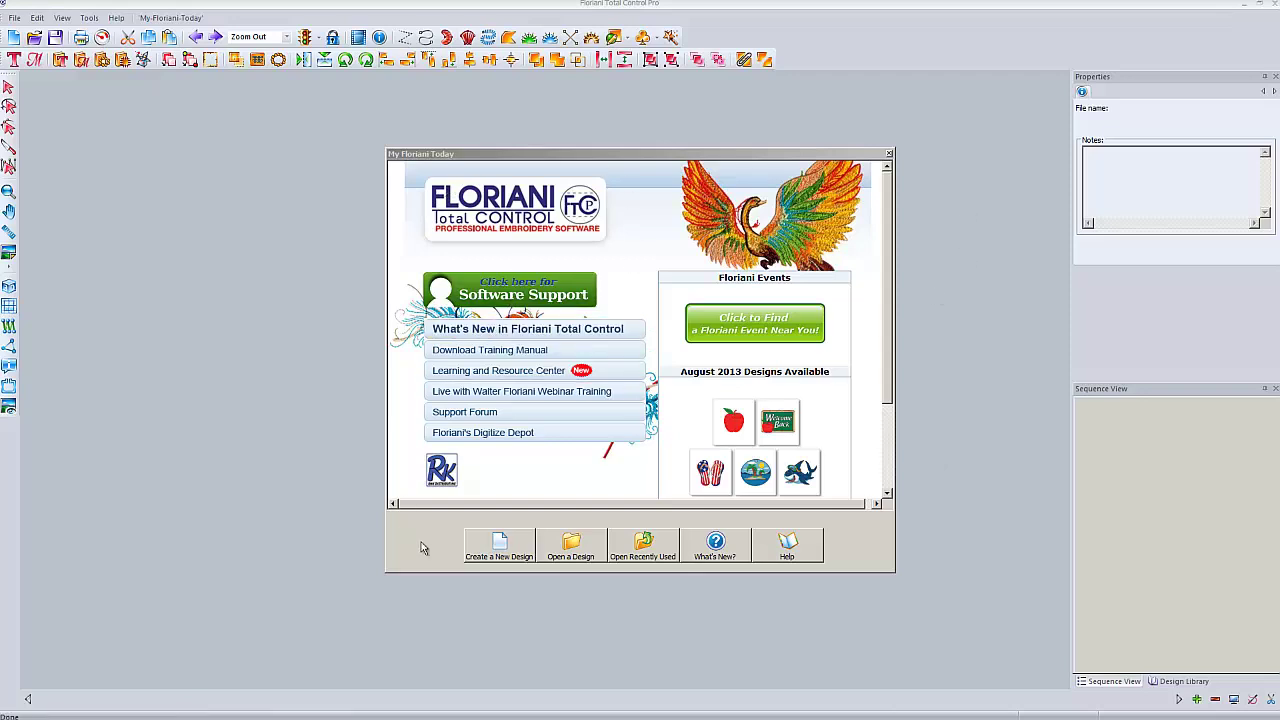
- Create a new design and load Tinkerbell_Sitting.gif from Digitizing Images into the Auto digitizer Wizard with the Auto stitch type
{"action": "left_click", "coordinate": [496, 549]}
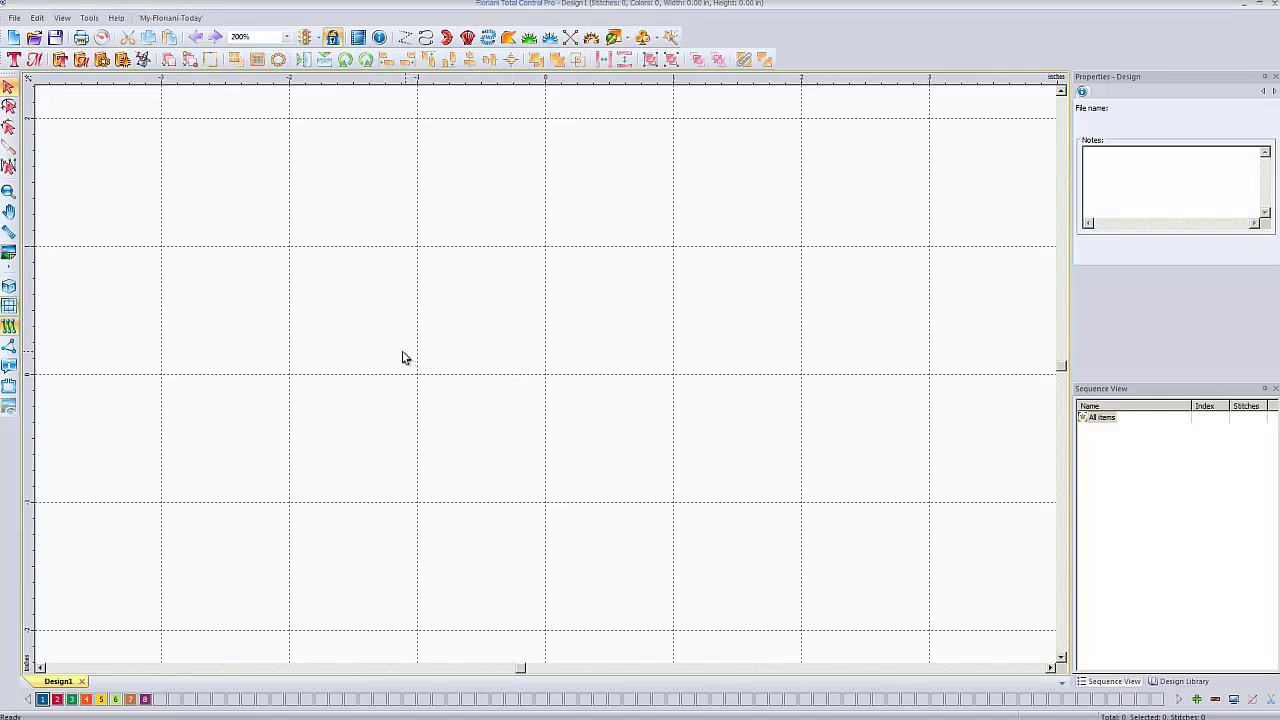
{"action": "left_click", "coordinate": [143, 60]}
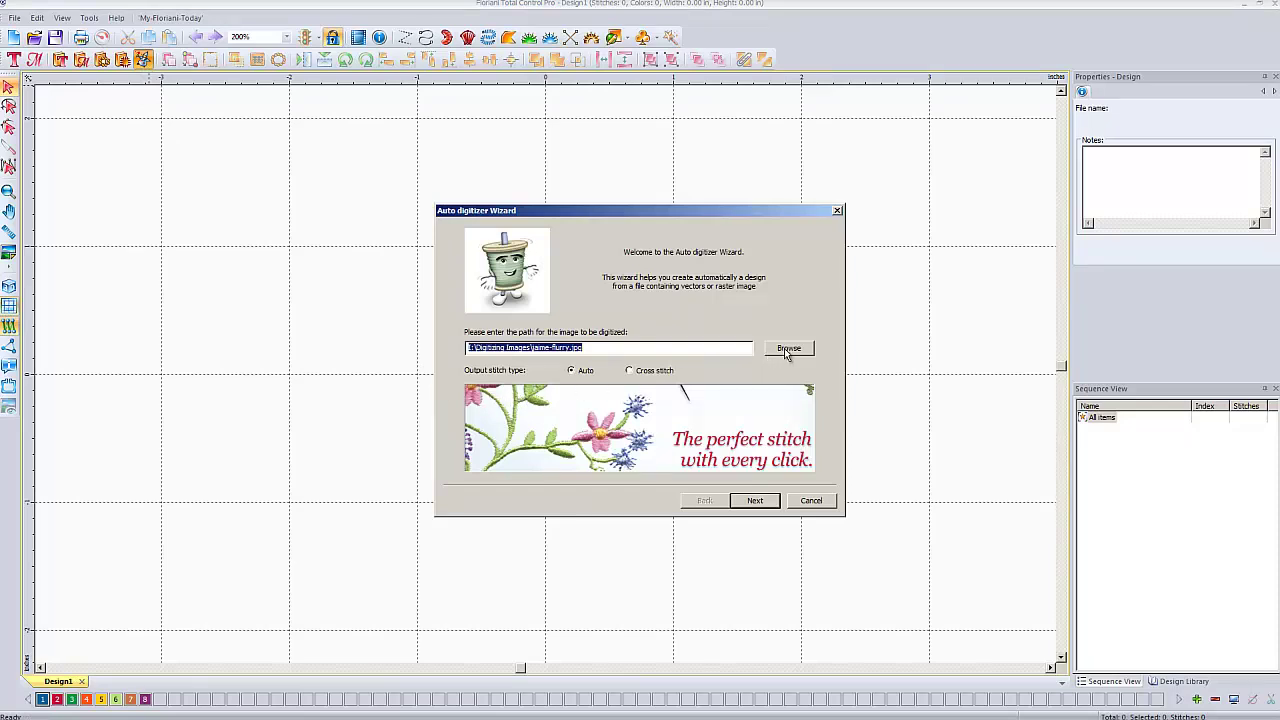
{"action": "left_click", "coordinate": [782, 350]}
{"action": "scroll", "coordinate": [729, 361], "scroll_direction": "down", "scroll_amount": 1}
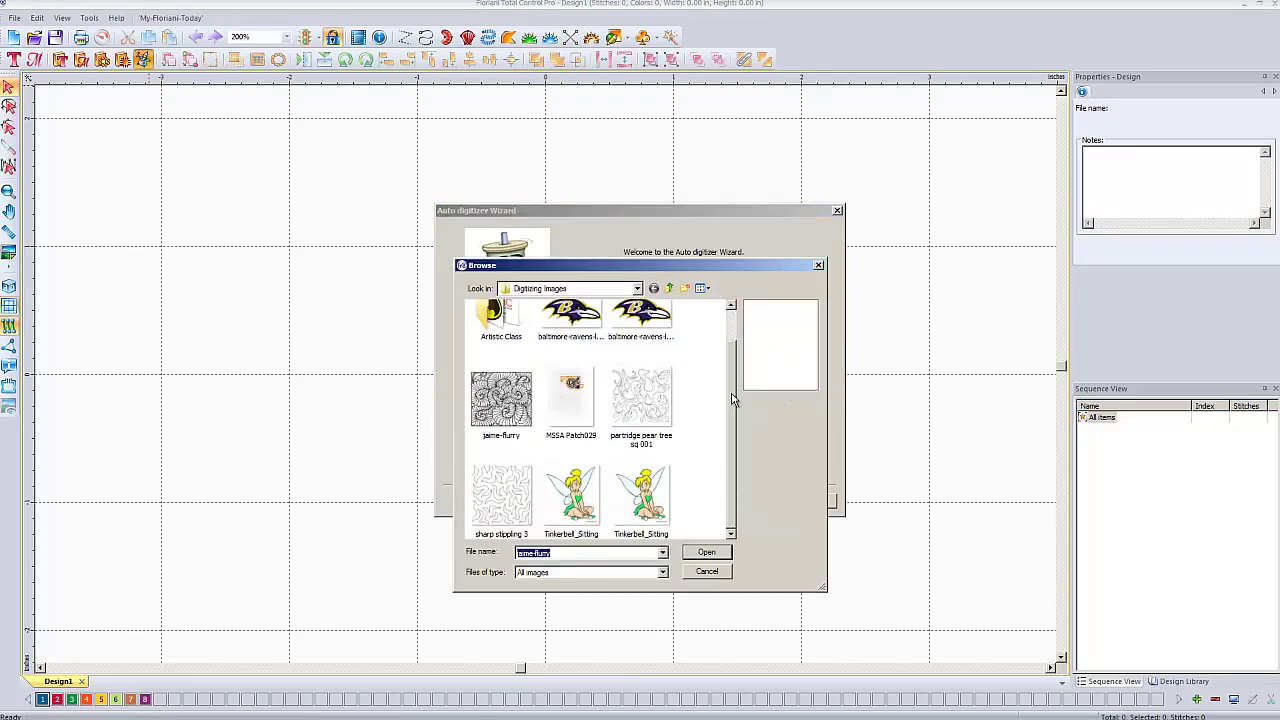
{"action": "left_click", "coordinate": [587, 497]}
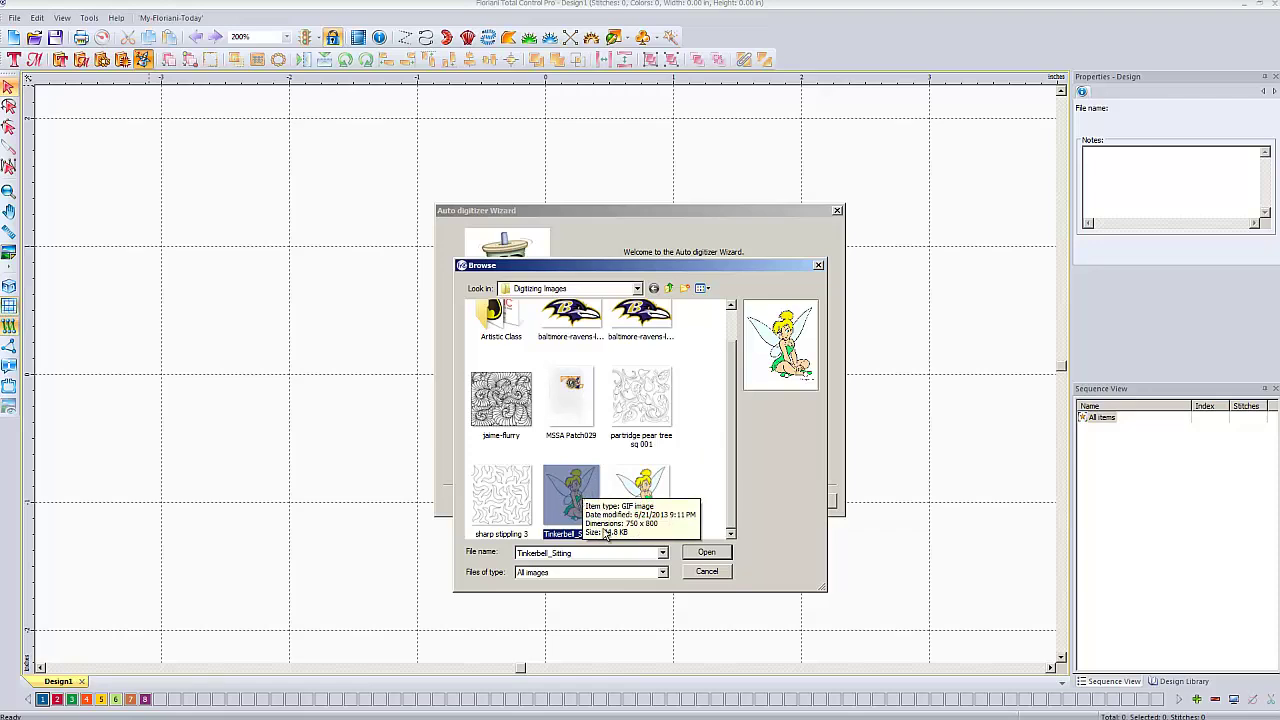
{"action": "left_click", "coordinate": [708, 555]}
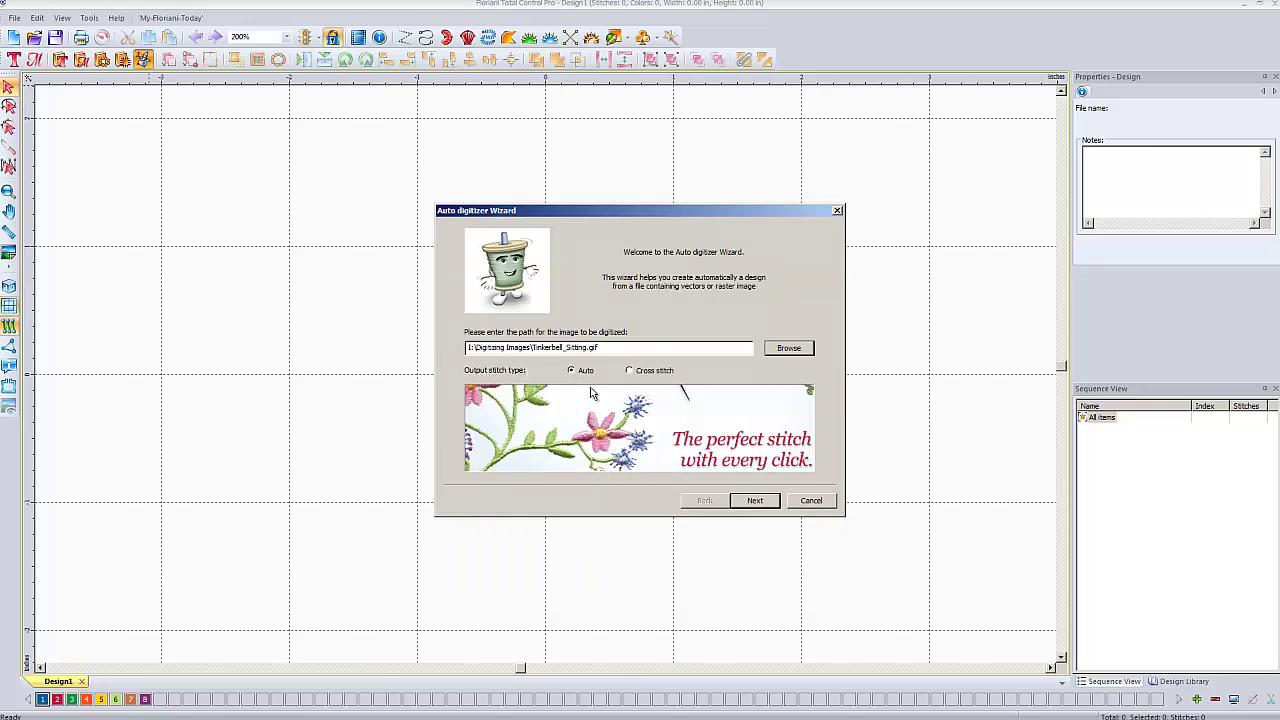
{"action": "left_click", "coordinate": [754, 501]}
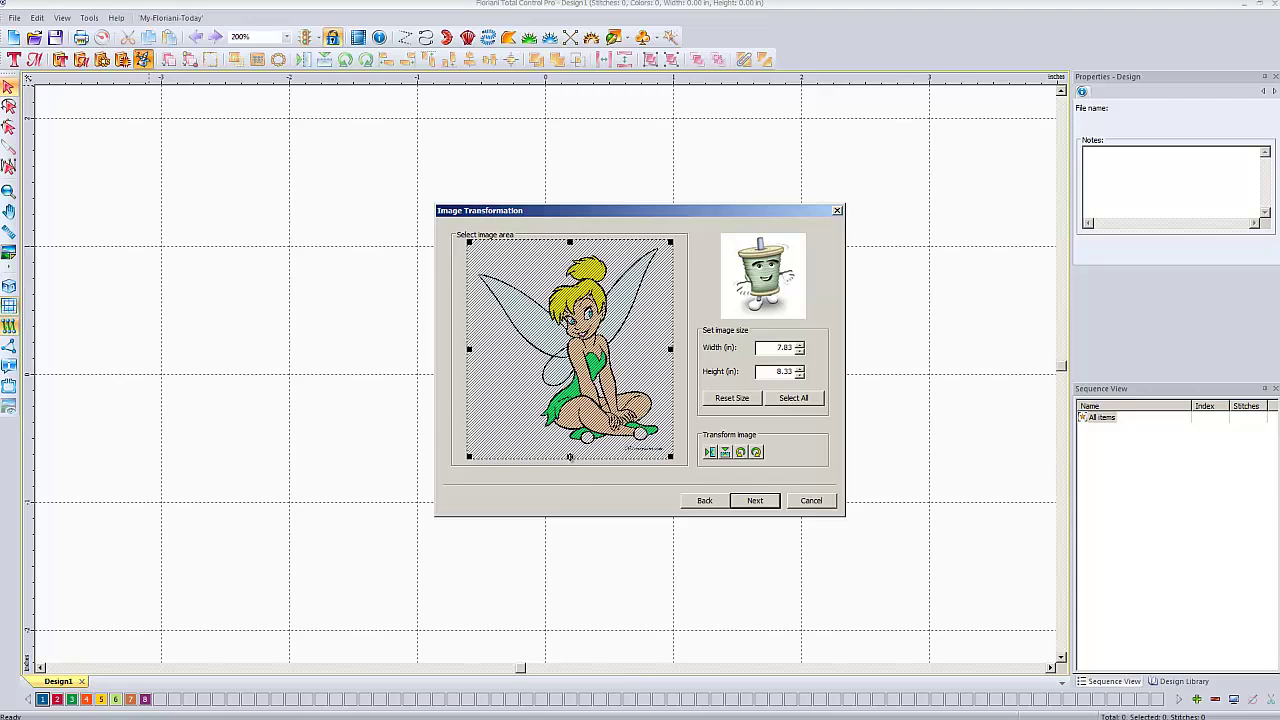
- Crop the image area closely around the fairy on all four sides, to about 7.32 by 7.57 in, excluding the signature
{"action": "left_click_drag", "start_coordinate": [570, 457], "coordinate": [571, 443]}
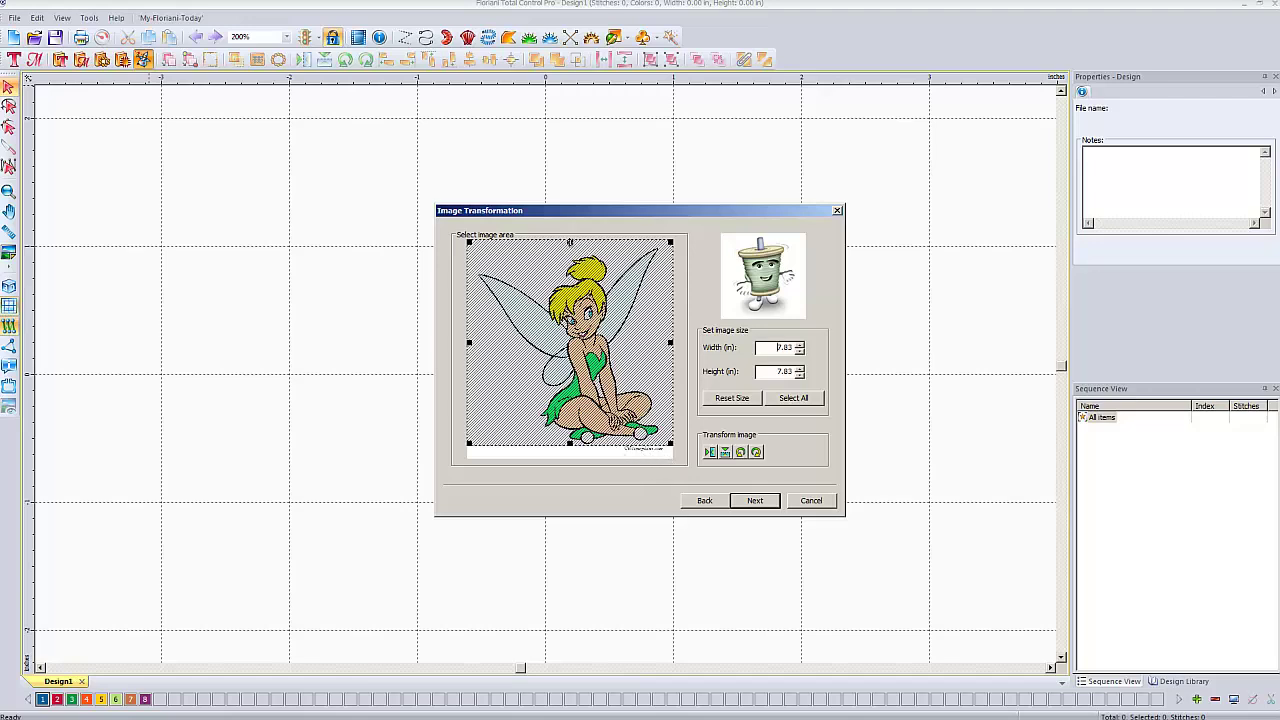
{"action": "left_click_drag", "start_coordinate": [570, 242], "coordinate": [570, 246]}
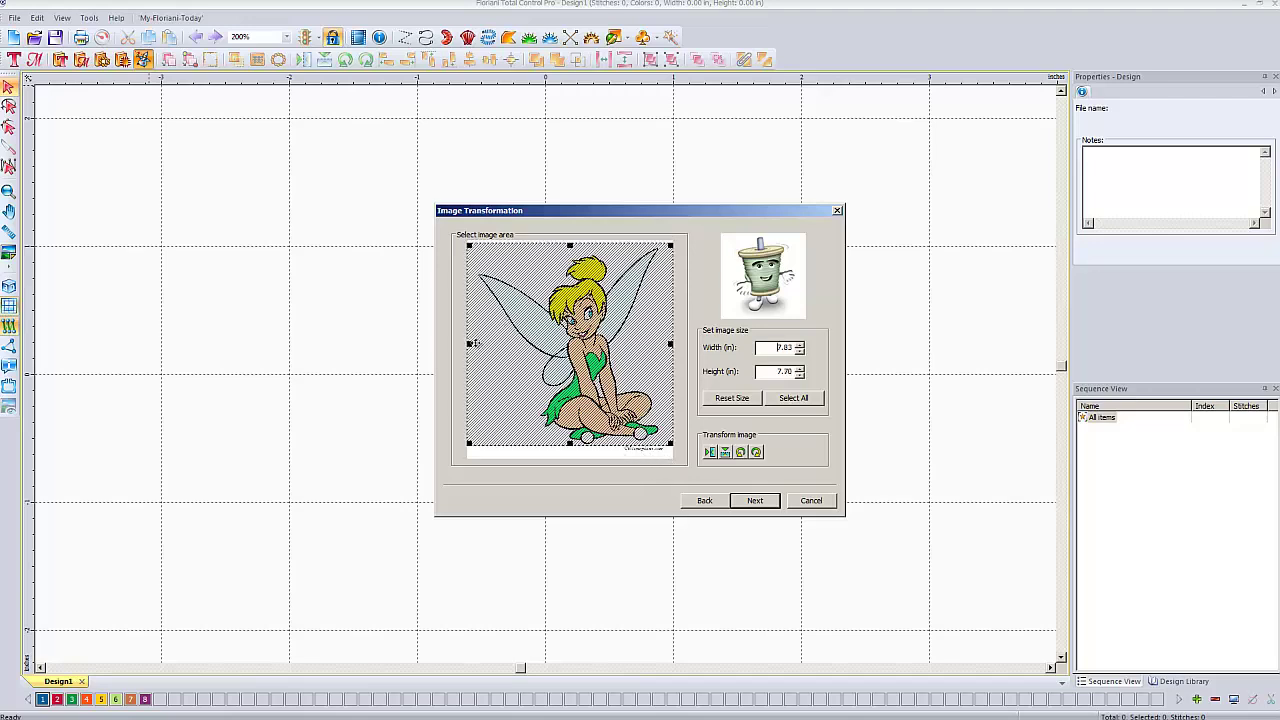
{"action": "left_click_drag", "start_coordinate": [470, 344], "coordinate": [476, 344]}
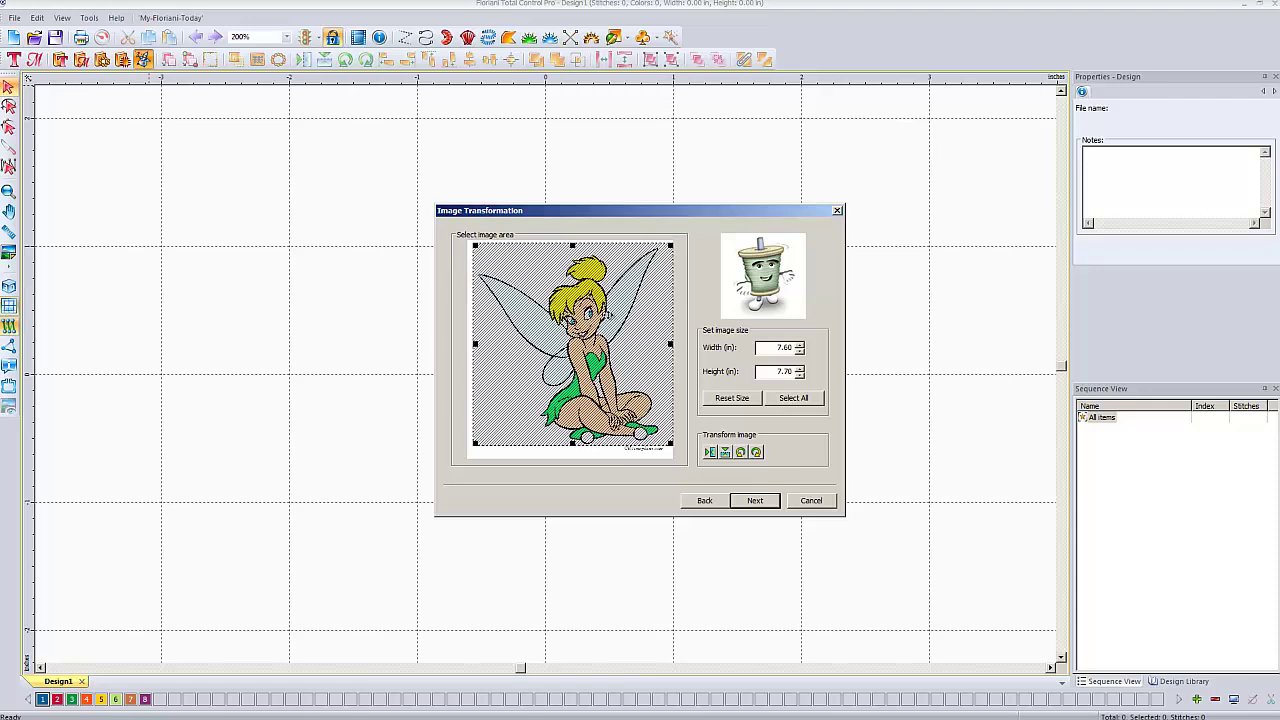
{"action": "left_click_drag", "start_coordinate": [667, 343], "coordinate": [661, 343]}
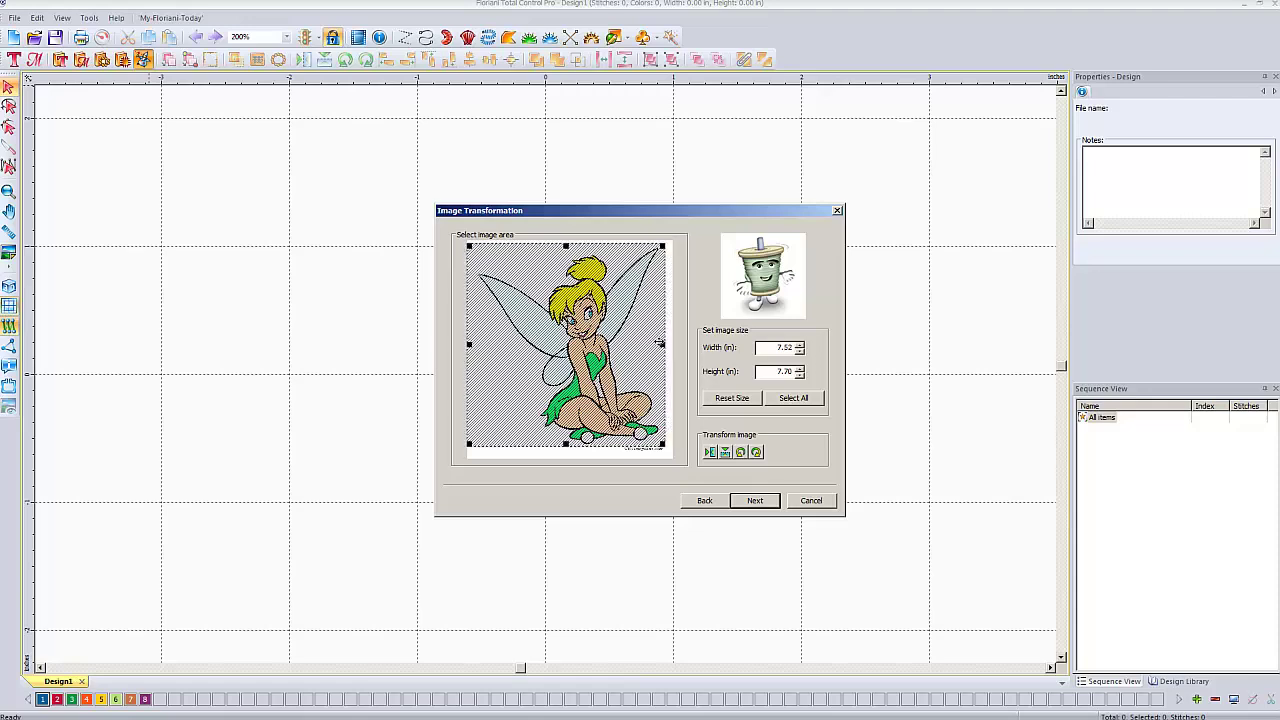
{"action": "left_click_drag", "start_coordinate": [575, 350], "coordinate": [583, 350]}
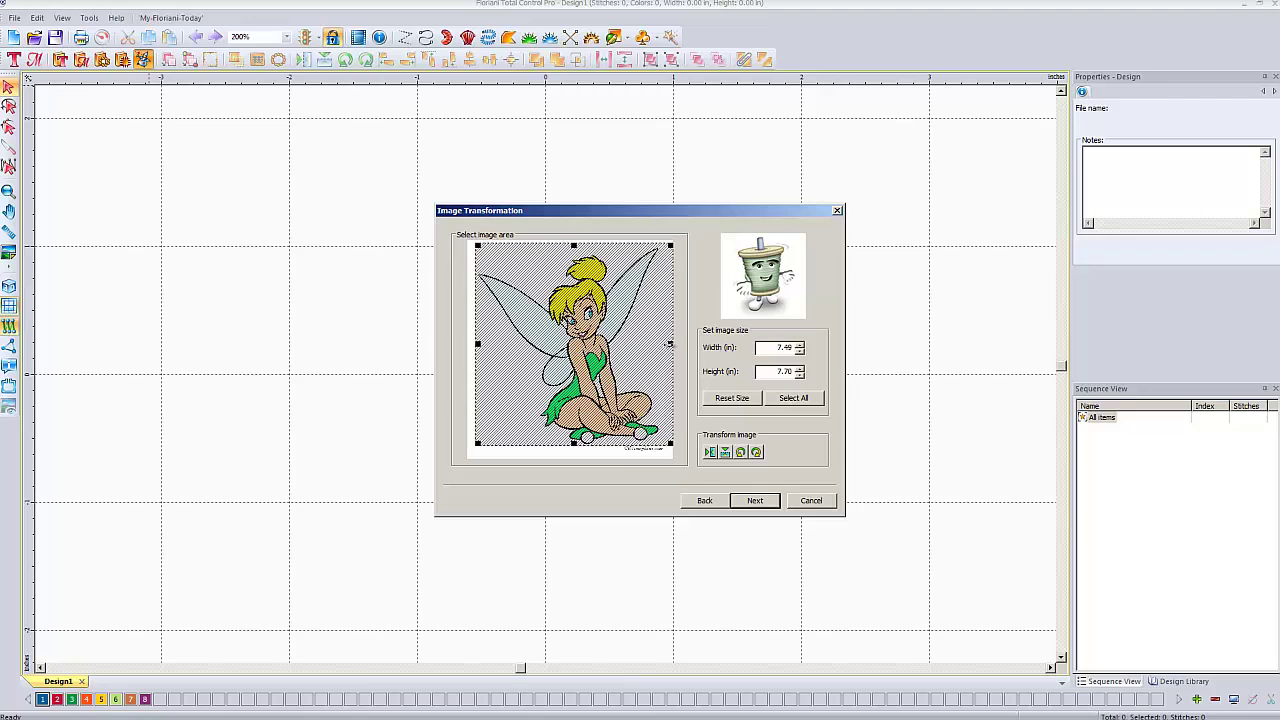
{"action": "left_click_drag", "start_coordinate": [670, 344], "coordinate": [666, 345]}
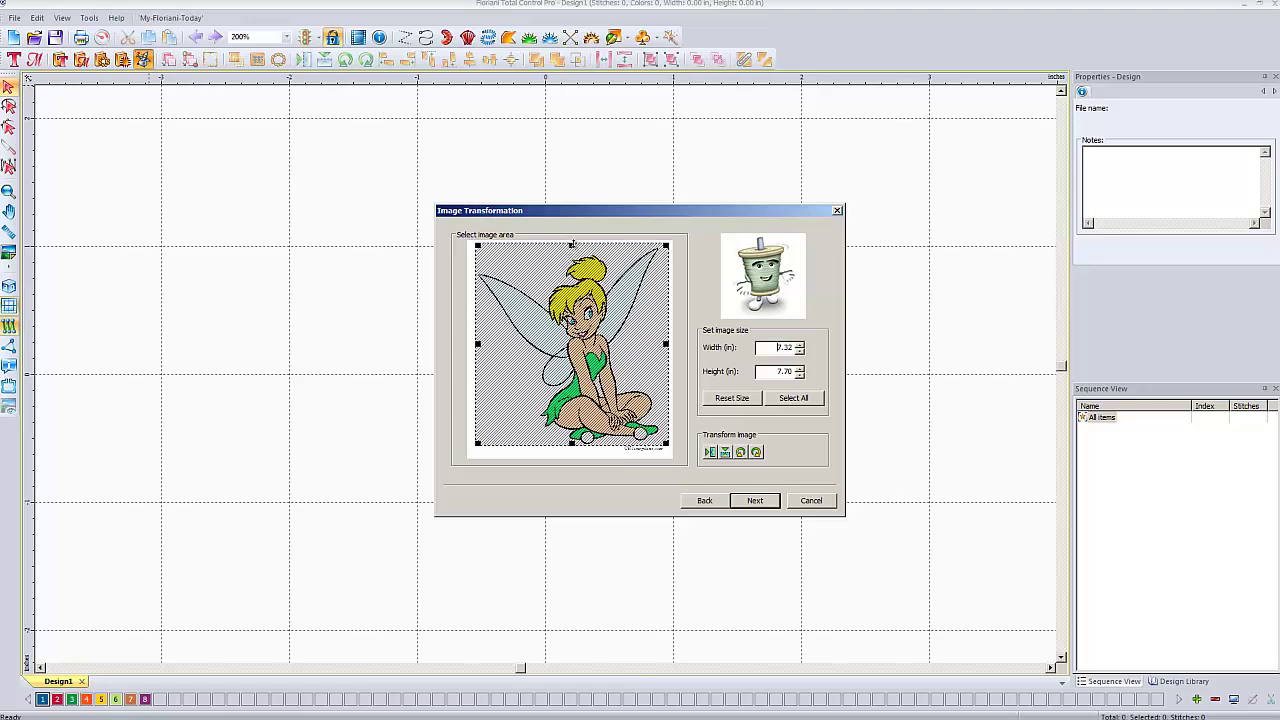
{"action": "left_click_drag", "start_coordinate": [572, 244], "coordinate": [572, 249]}
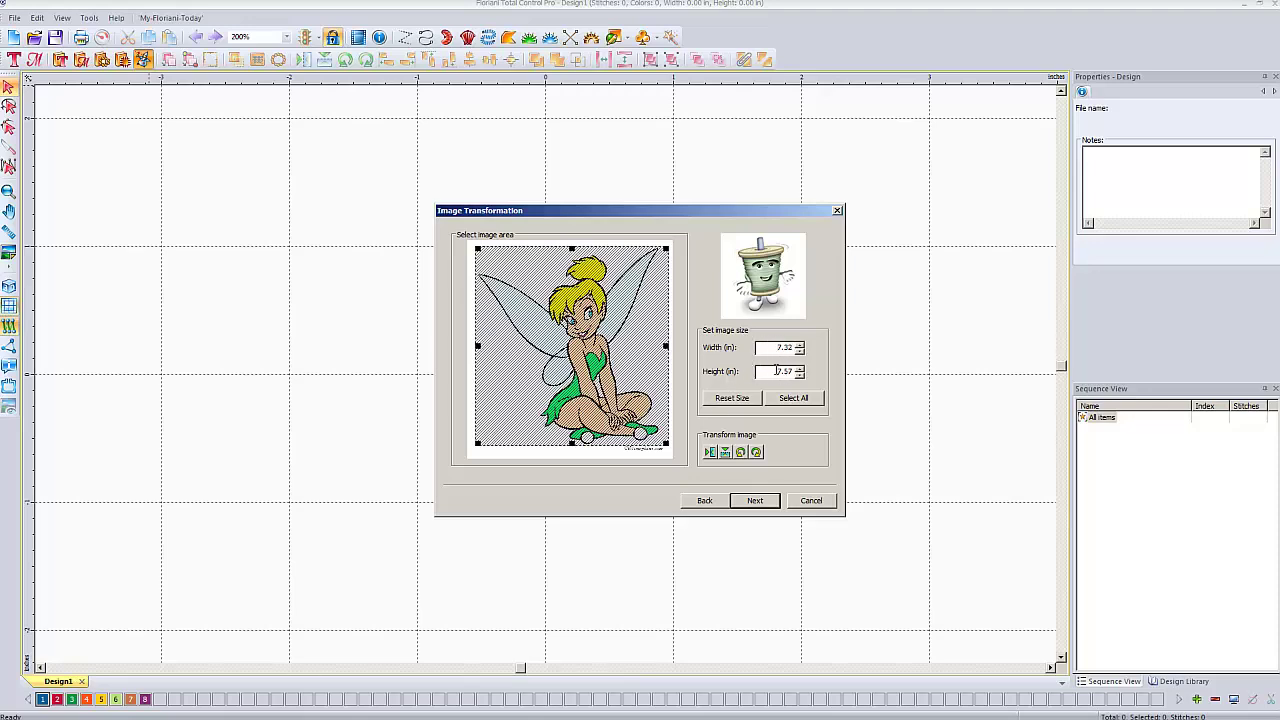
- Set the image width to 5 in and continue to the color reduction stage
{"action": "double_click", "coordinate": [777, 349]}
{"action": "type", "text": "5"}
{"action": "left_click", "coordinate": [755, 502]}
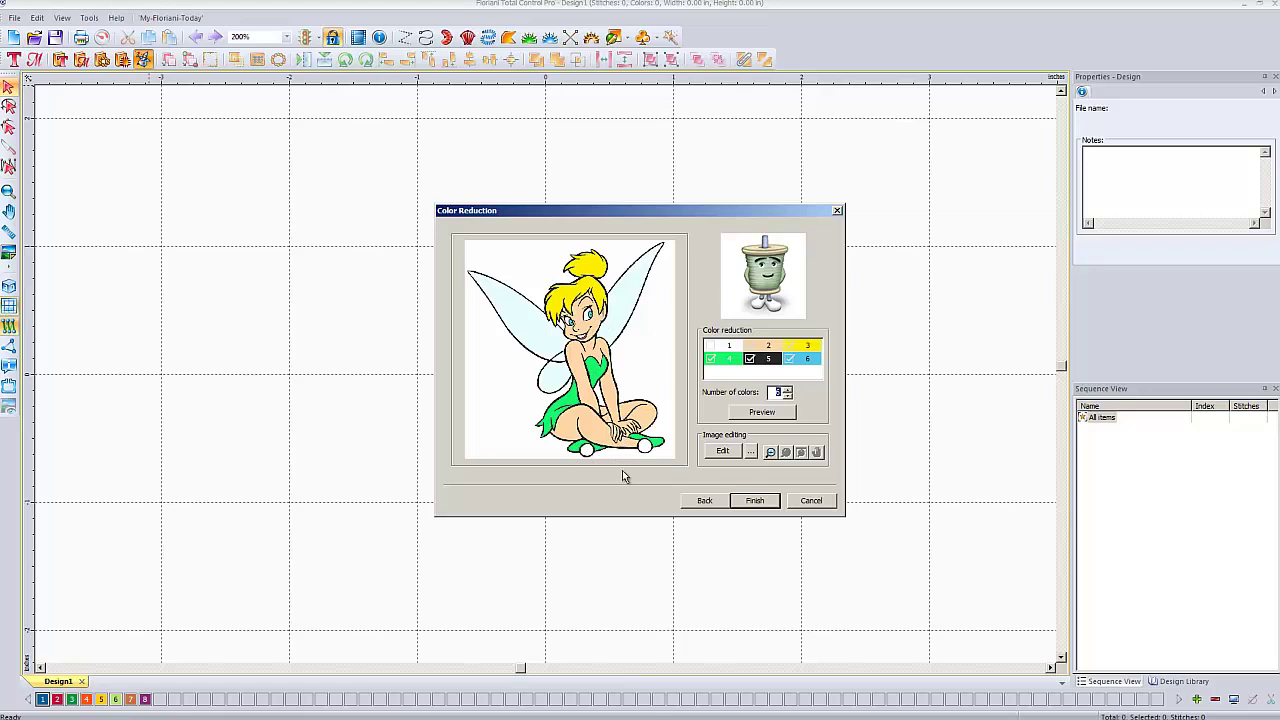
- Open the image for editing in Paint and fill the white background and the gap between the arms with light gray
{"action": "left_click", "coordinate": [723, 453]}
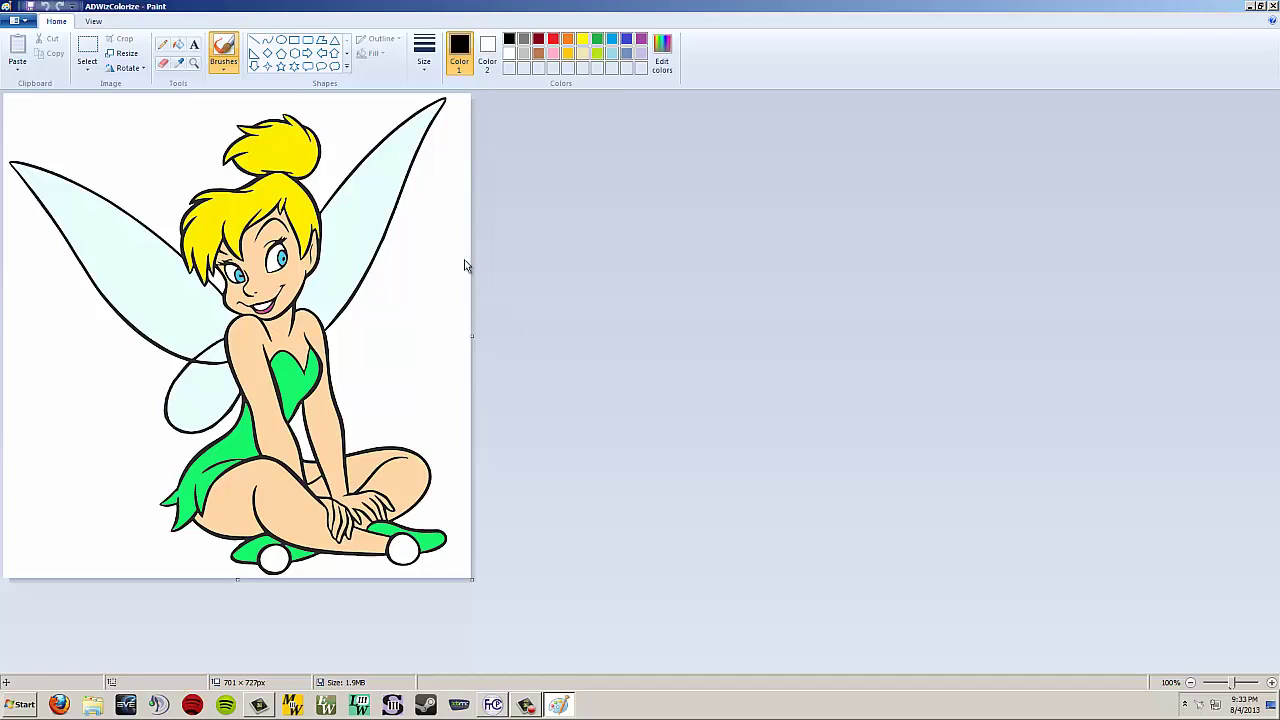
{"action": "left_click", "coordinate": [179, 48]}
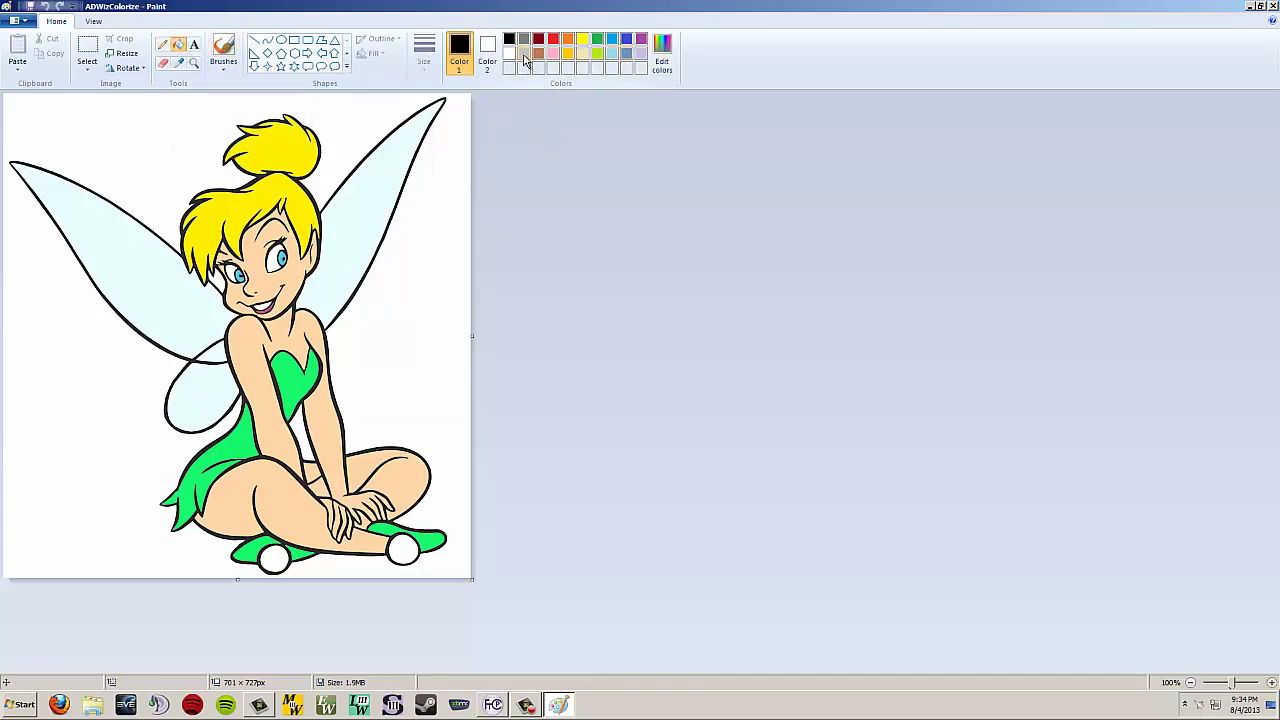
{"action": "left_click", "coordinate": [524, 53]}
{"action": "left_click", "coordinate": [426, 298]}
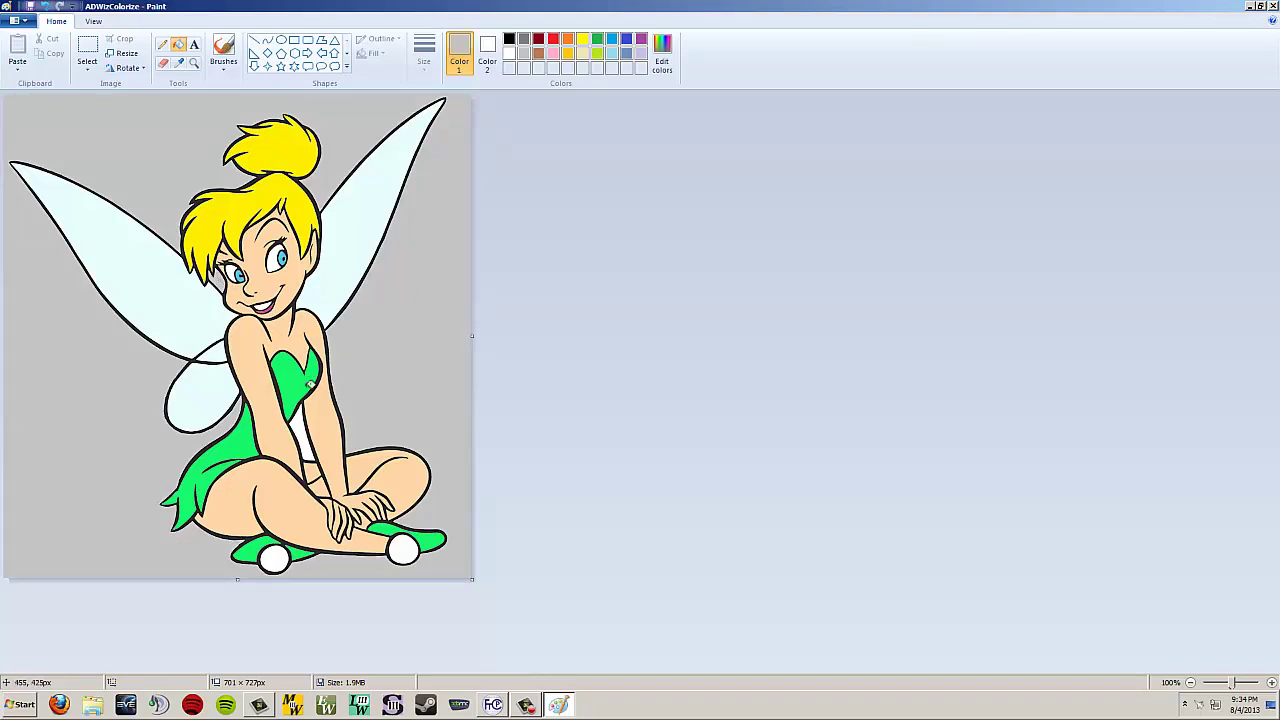
{"action": "left_click", "coordinate": [304, 429]}
- Save the recolored image and exit Paint to return to the color reduction stage
{"action": "left_click", "coordinate": [22, 22]}
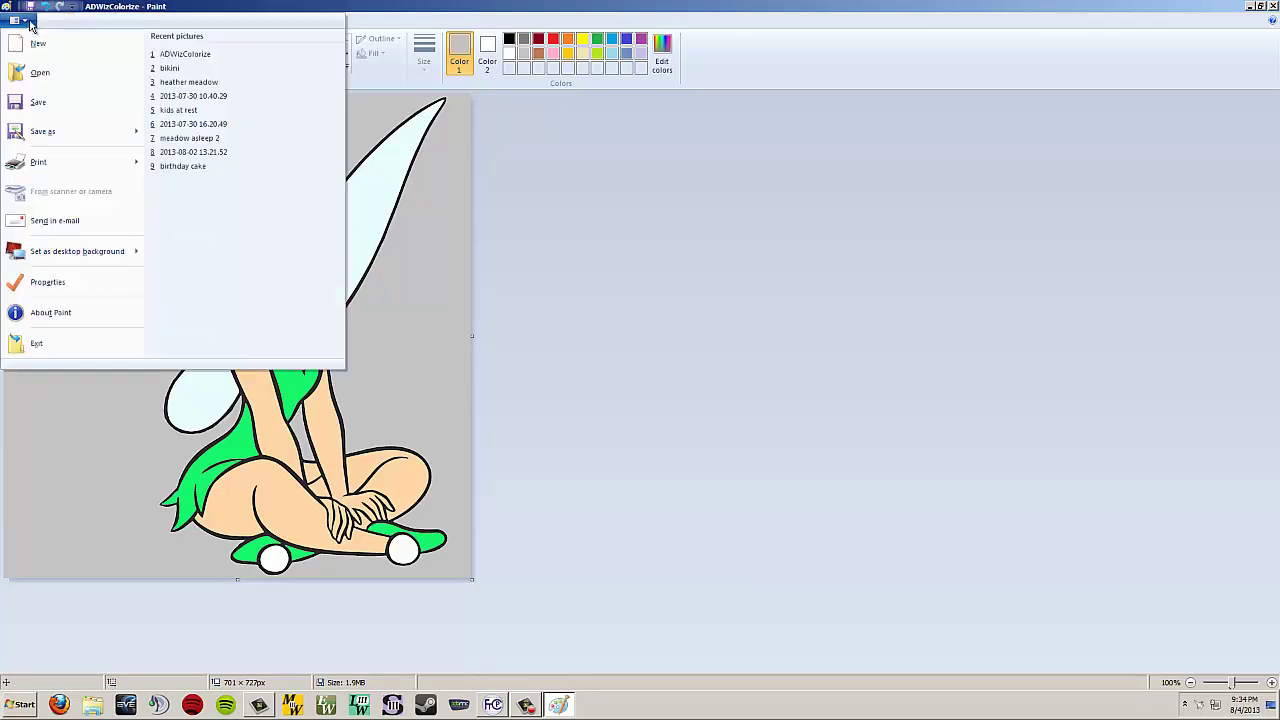
{"action": "left_click", "coordinate": [38, 100]}
{"action": "left_click", "coordinate": [28, 24]}
{"action": "left_click", "coordinate": [57, 346]}
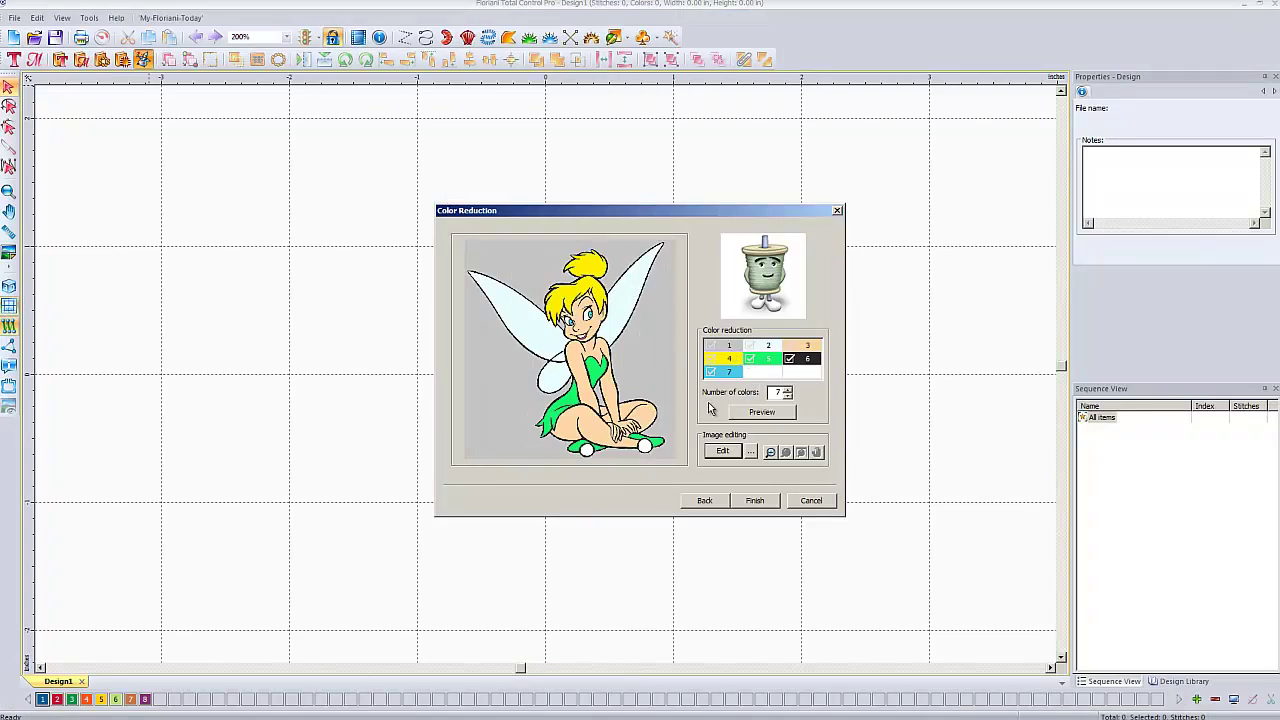
- Exclude the gray background color when generating the embroidery design, and show the deselected result in 3D view
{"action": "left_click", "coordinate": [713, 350]}
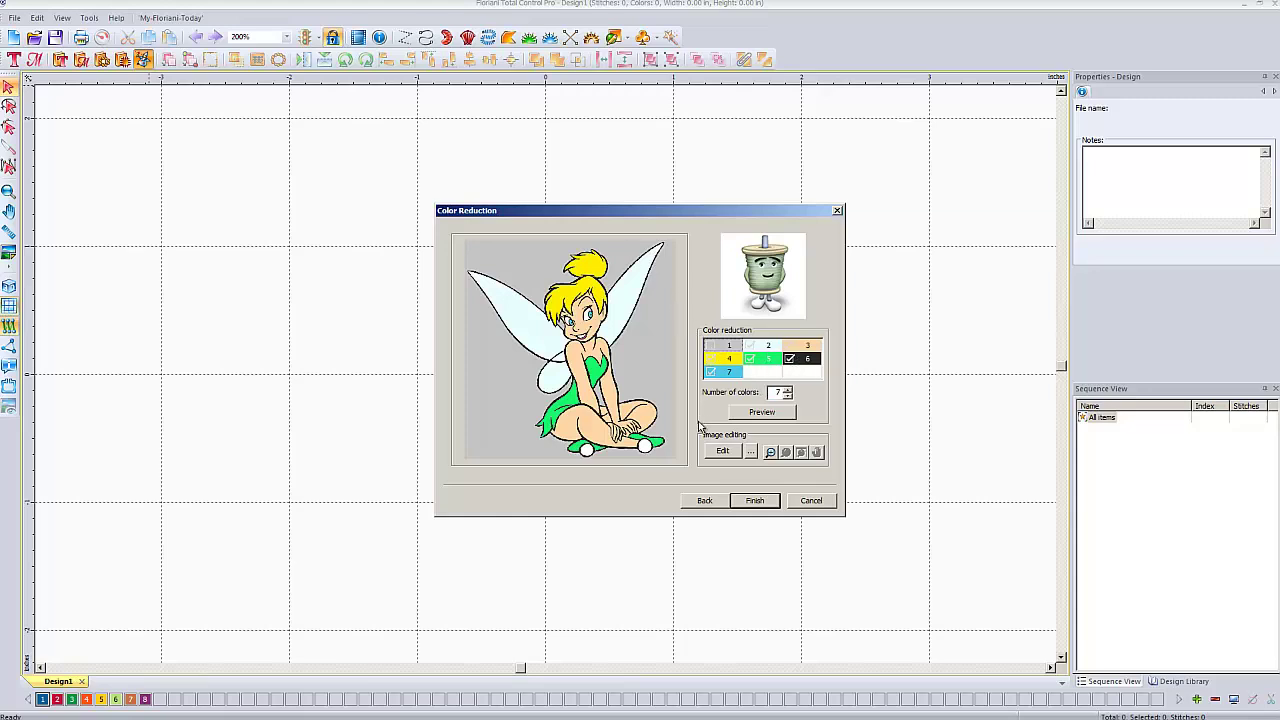
{"action": "left_click", "coordinate": [755, 502]}
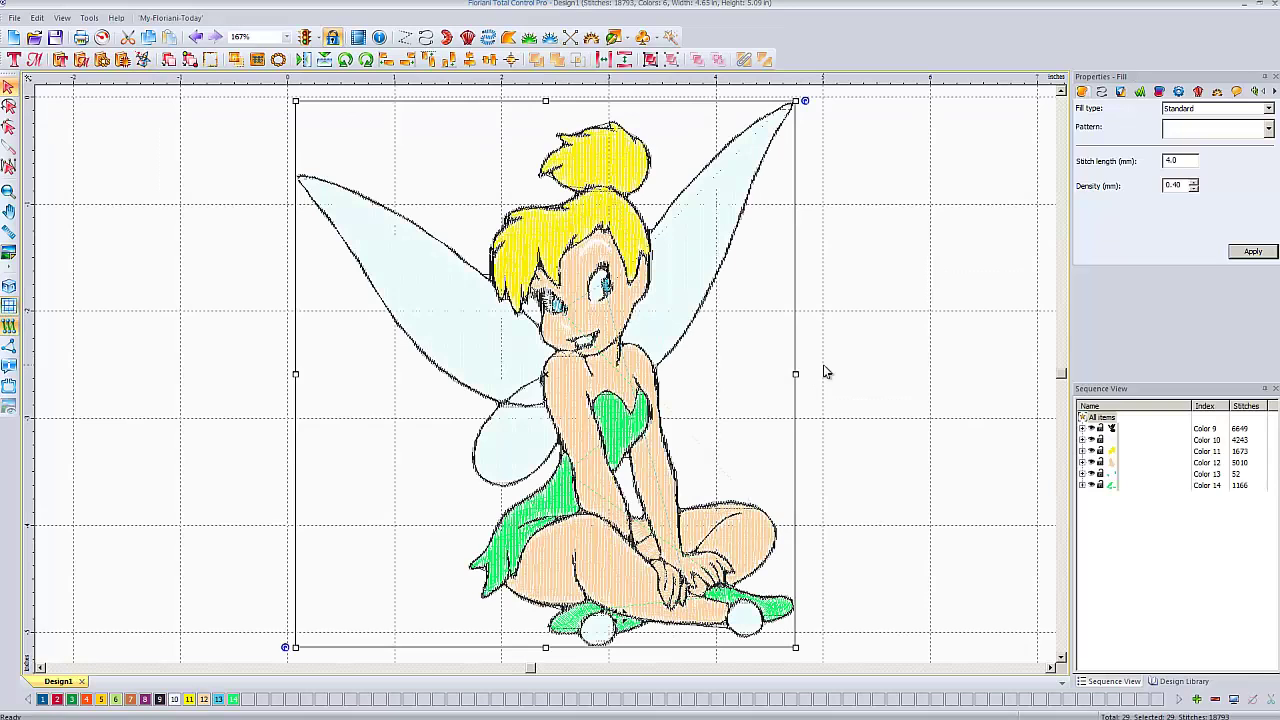
{"action": "left_click", "coordinate": [847, 314]}
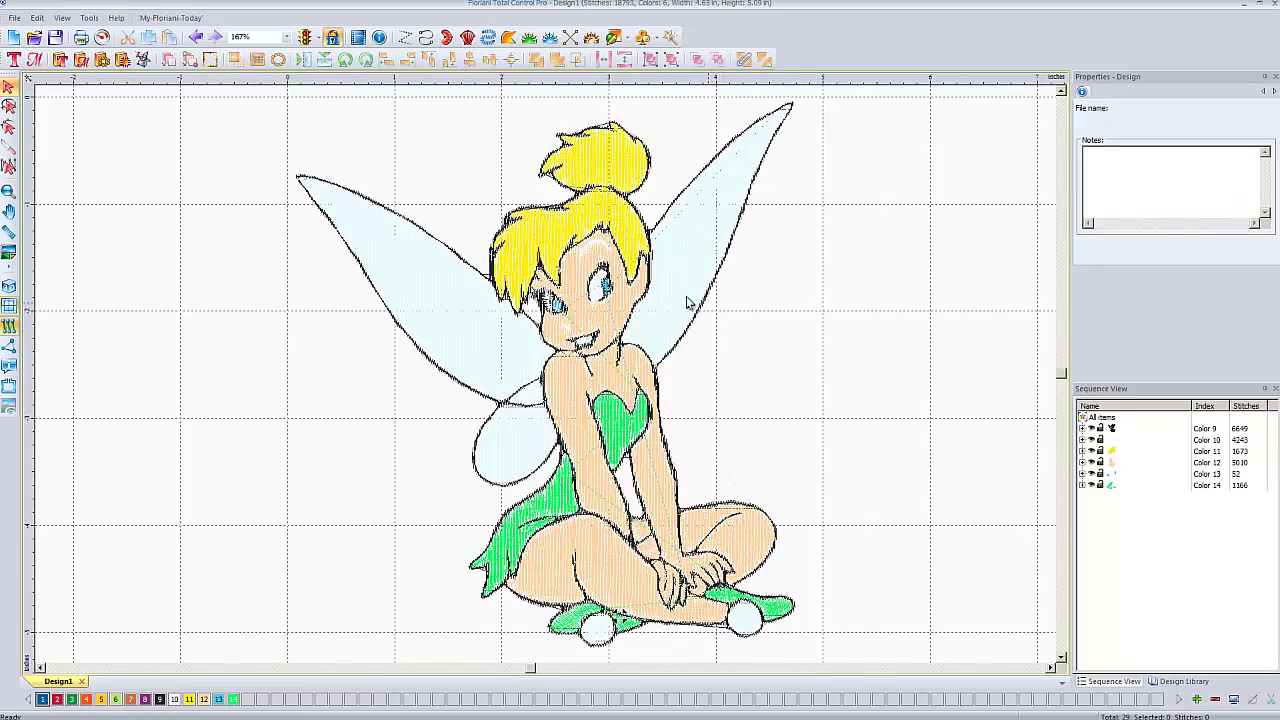
{"action": "left_click", "coordinate": [14, 288]}
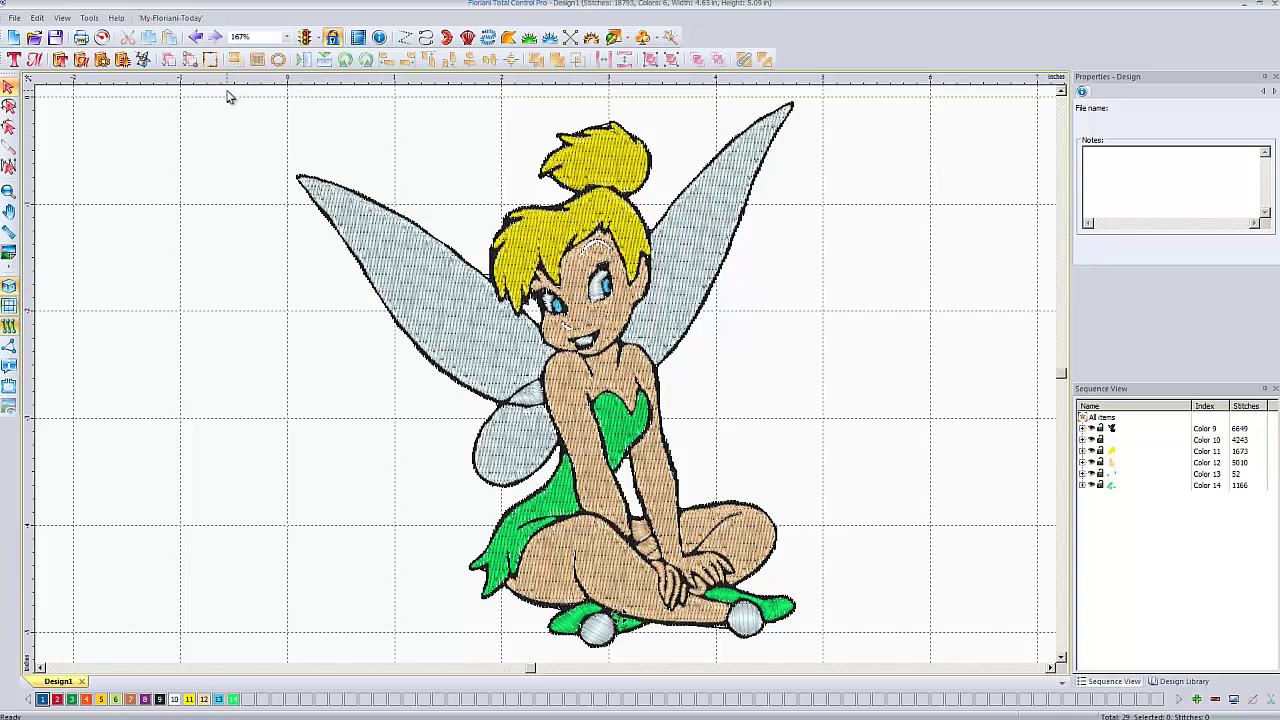
- Convert all objects of the fairy design to Complex Fill and deselect them
{"action": "left_click_drag", "start_coordinate": [225, 89], "coordinate": [966, 664]}
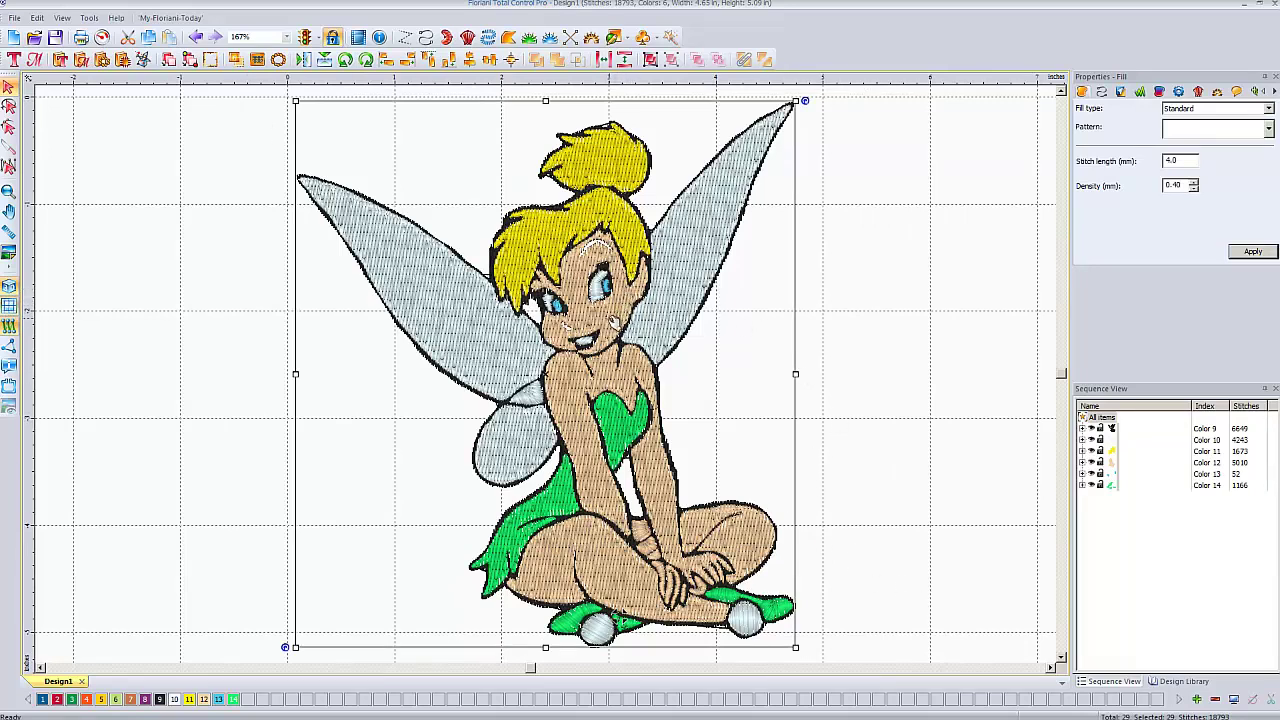
{"action": "right_click", "coordinate": [628, 302]}
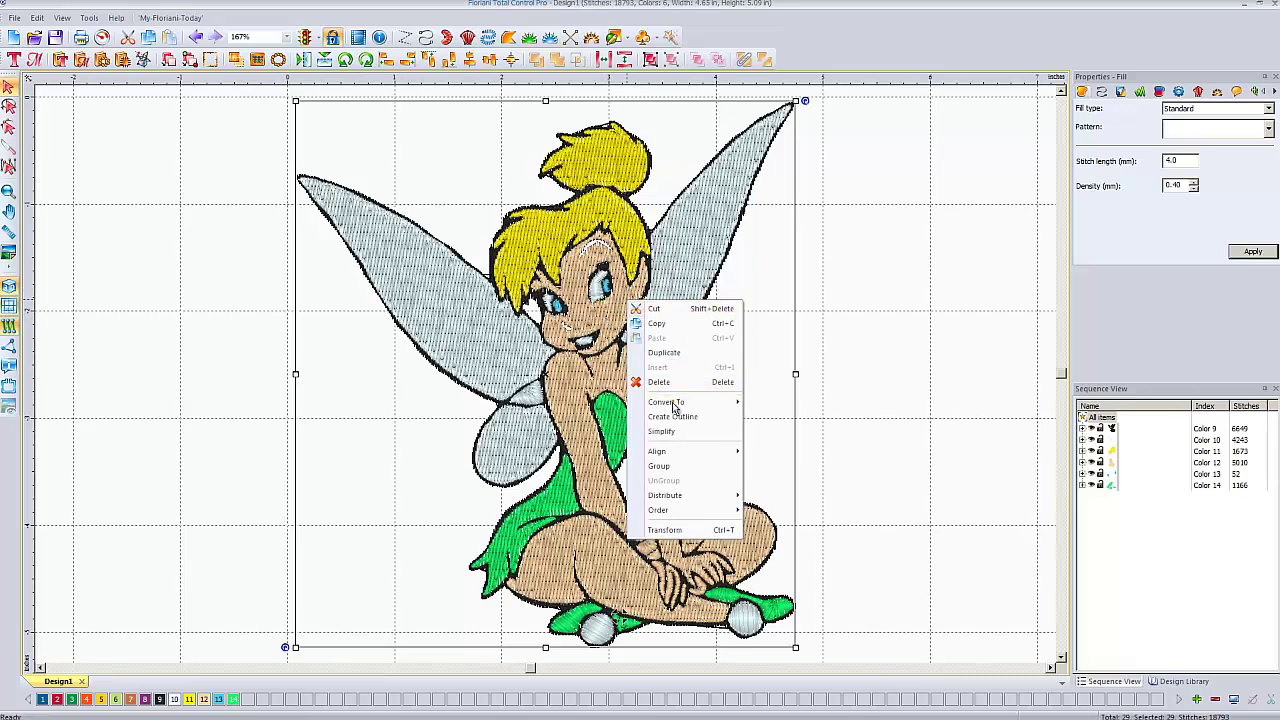
{"action": "mouse_move", "coordinate": [676, 402]}
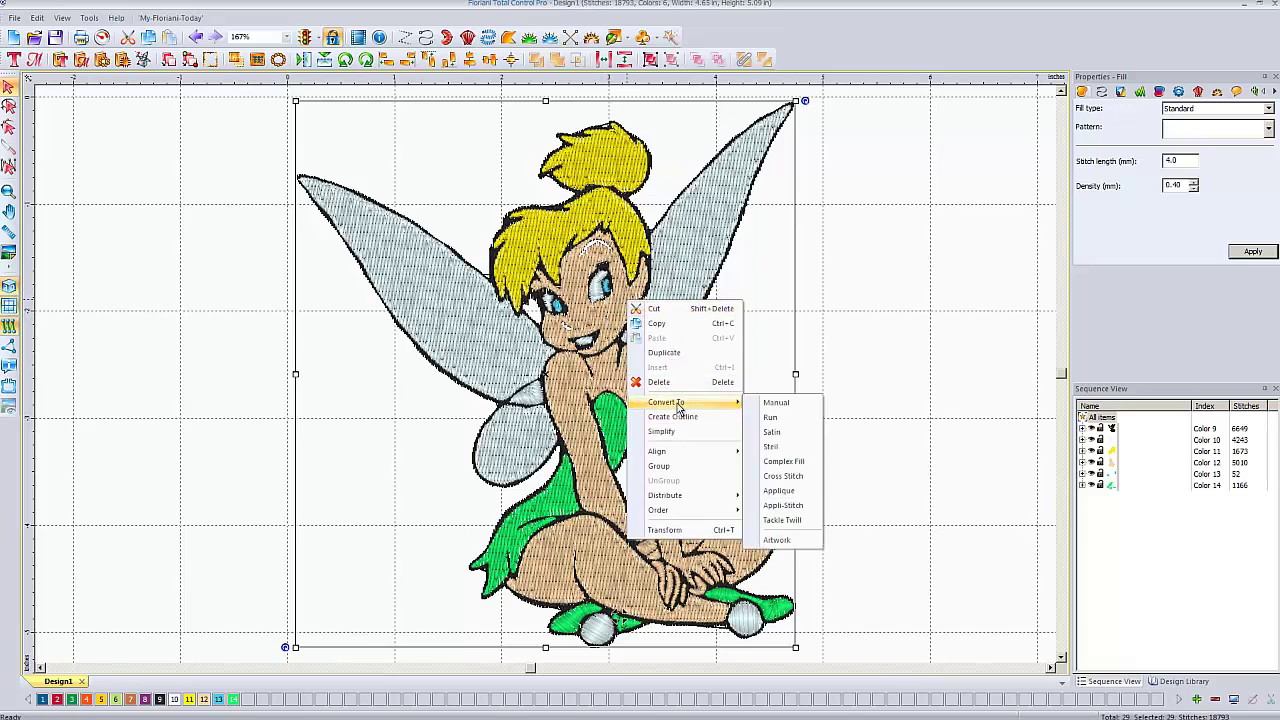
{"action": "left_click", "coordinate": [789, 465]}
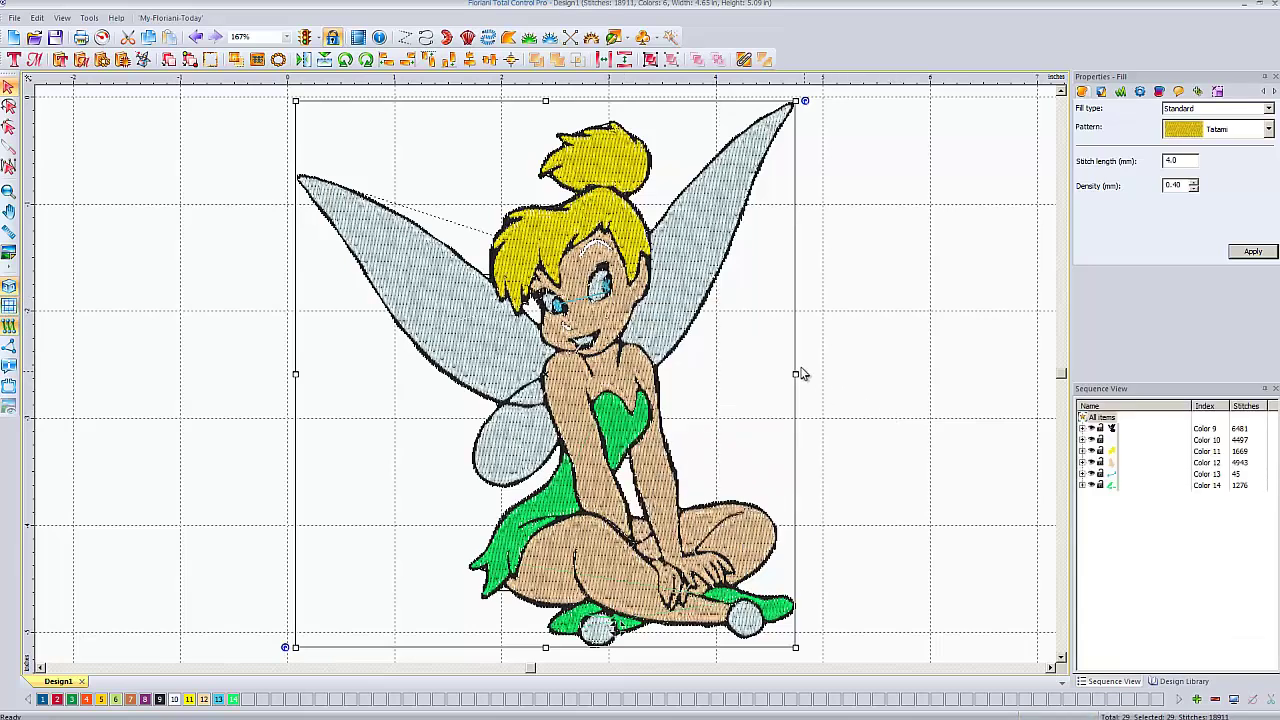
{"action": "left_click", "coordinate": [865, 321]}
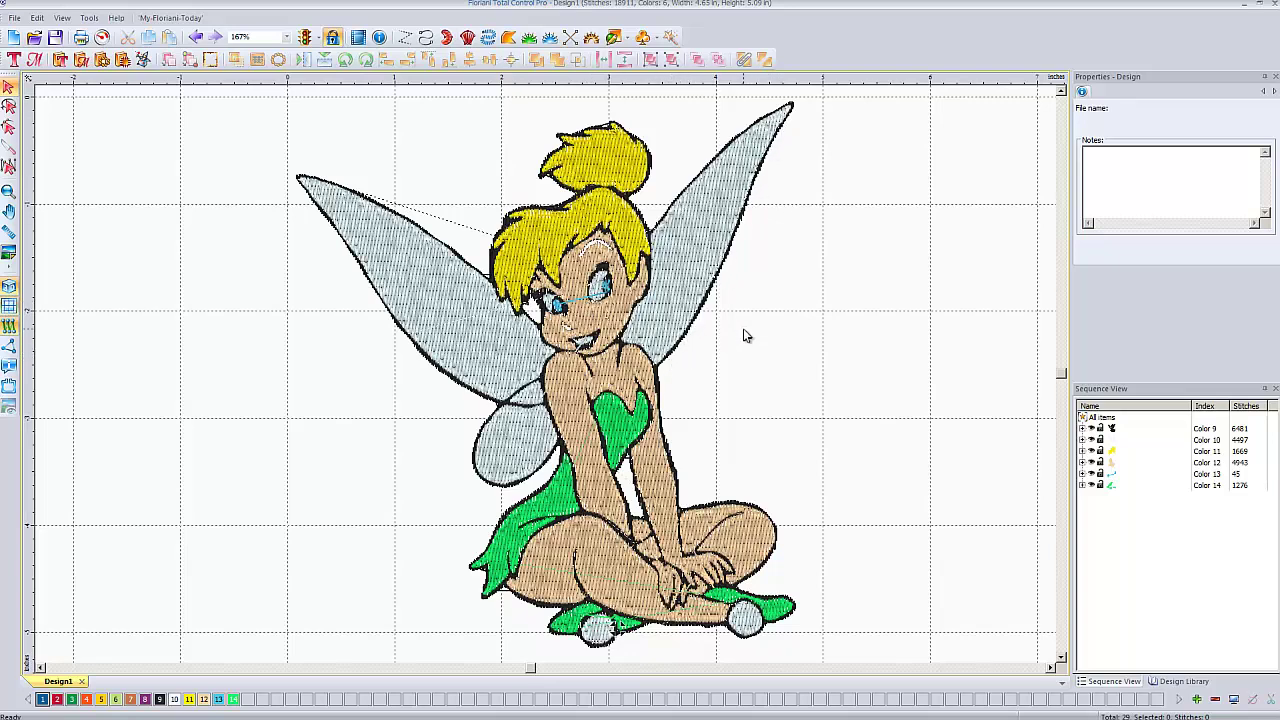
- Play through the slow redraw of the design from first to last stitch and back to check the sewing order
{"action": "left_click", "coordinate": [101, 38]}
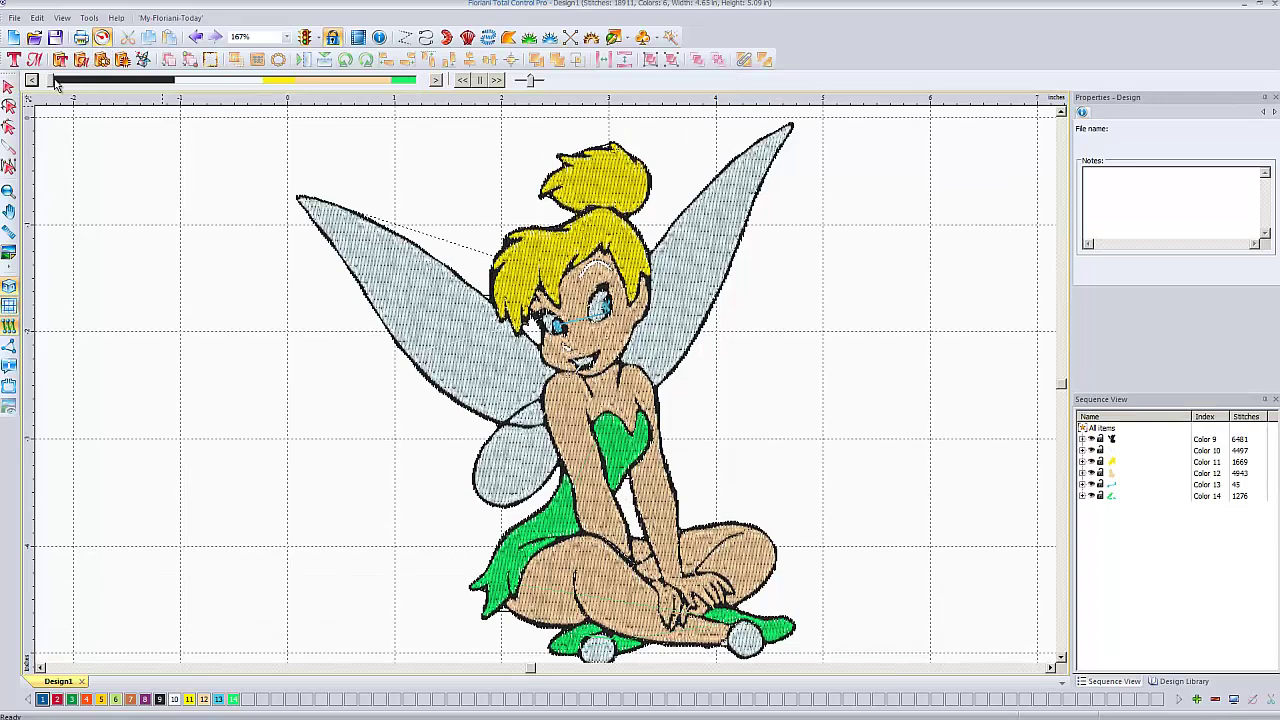
{"action": "left_click_drag", "start_coordinate": [53, 84], "coordinate": [437, 85]}
{"action": "left_click_drag", "start_coordinate": [420, 84], "coordinate": [49, 108]}
{"action": "left_click", "coordinate": [8, 88]}
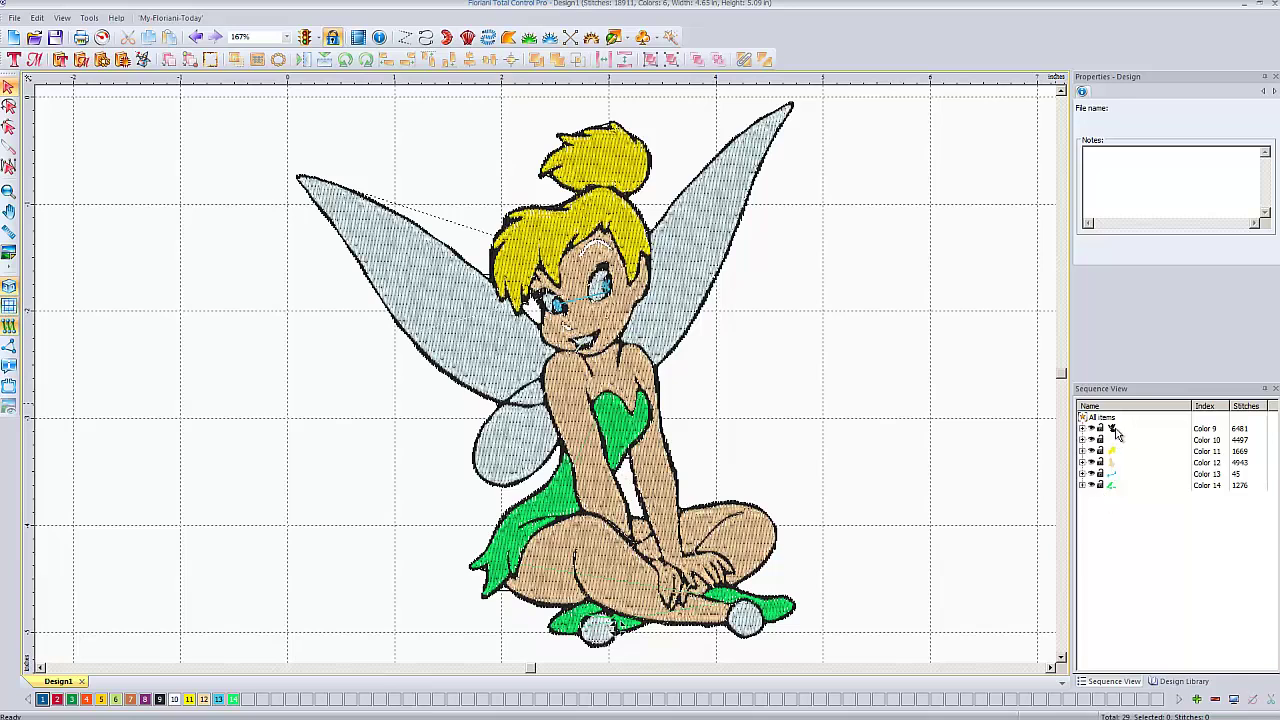
- Move the black outline, Color 9, to the end of the stitching sequence and deselect it
{"action": "left_click", "coordinate": [1114, 430]}
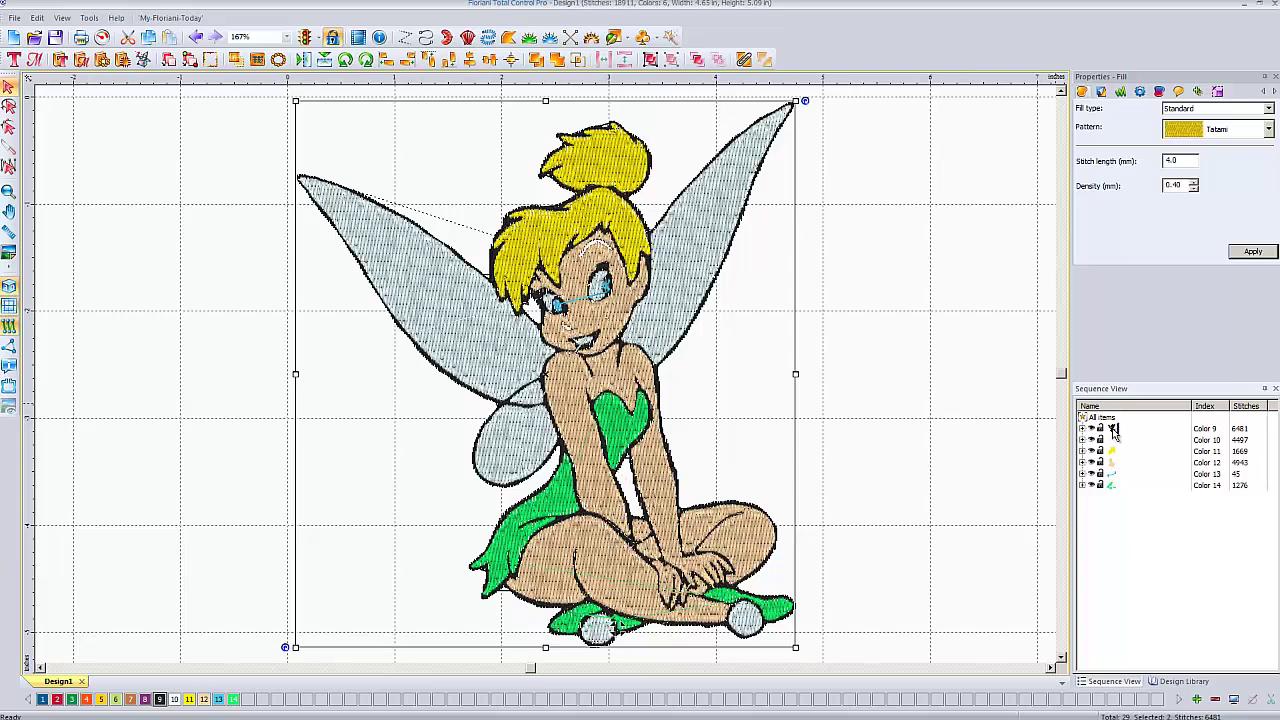
{"action": "left_click_drag", "start_coordinate": [1114, 430], "coordinate": [1124, 490]}
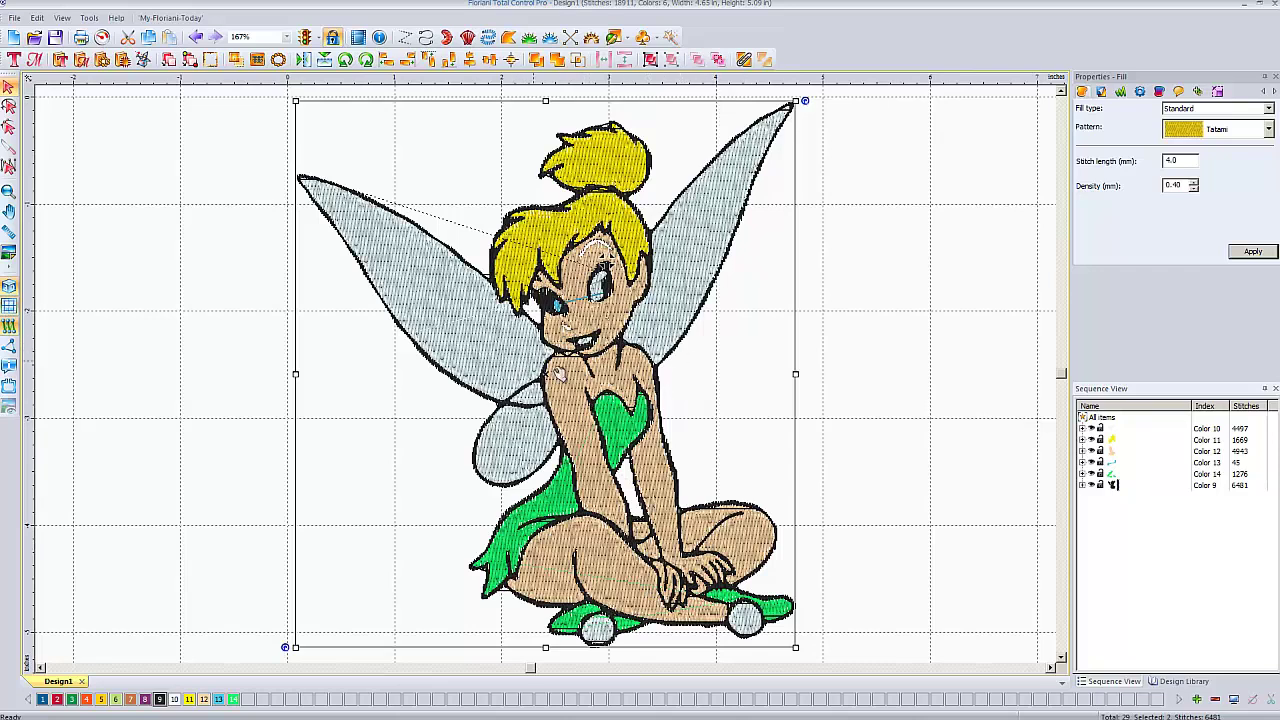
{"action": "left_click", "coordinate": [851, 315]}
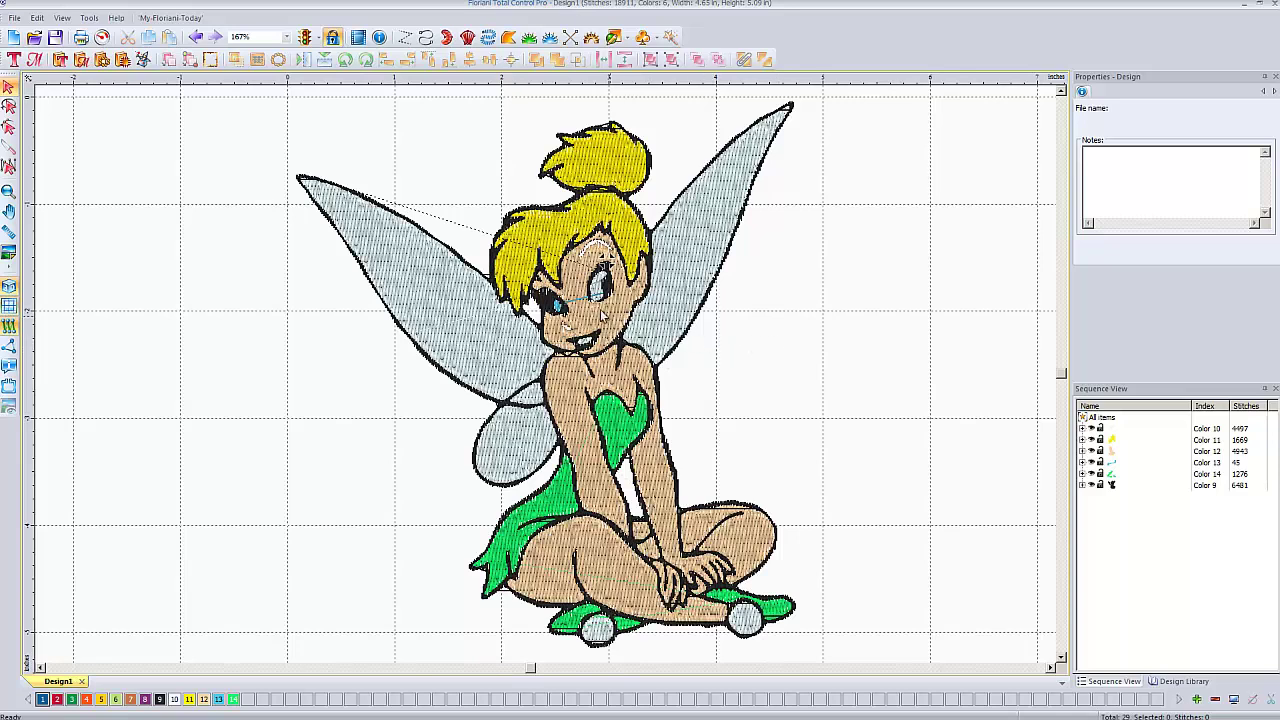
- Move the pale wing color, Color 10, to the end of the stitching sequence, after the black outline
{"action": "left_click", "coordinate": [1113, 431]}
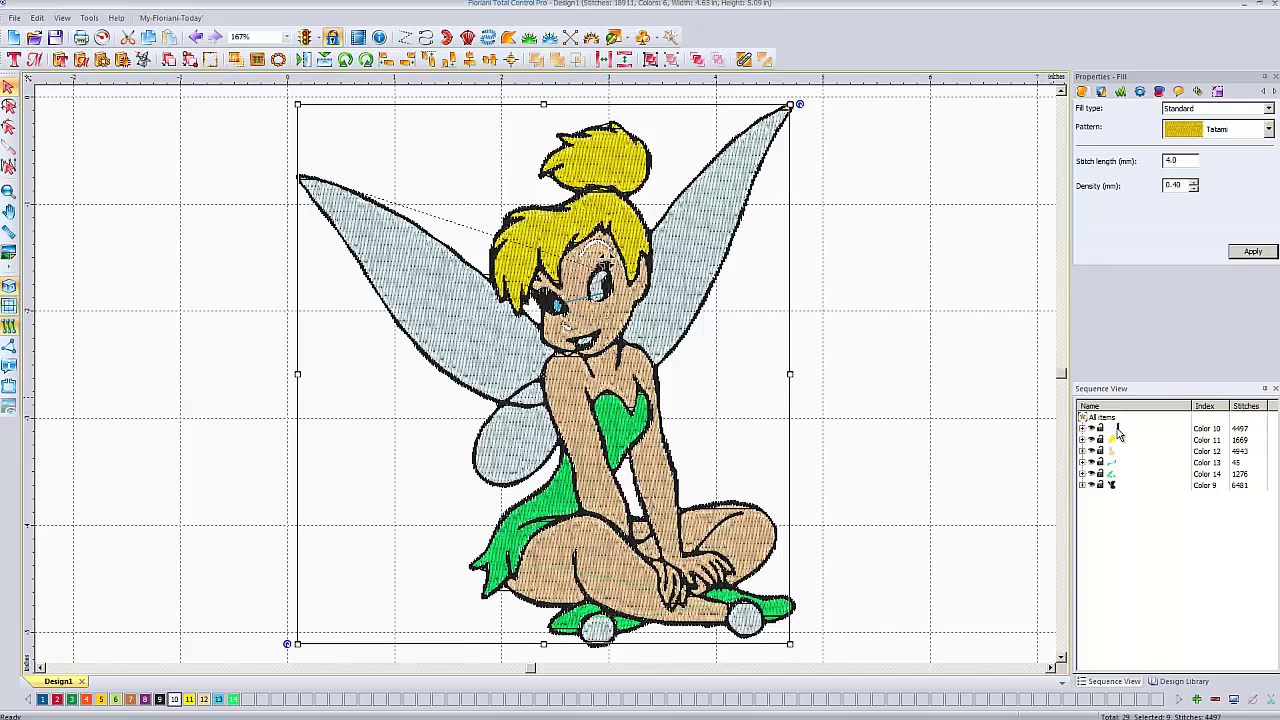
{"action": "left_click_drag", "start_coordinate": [1118, 436], "coordinate": [1116, 486]}
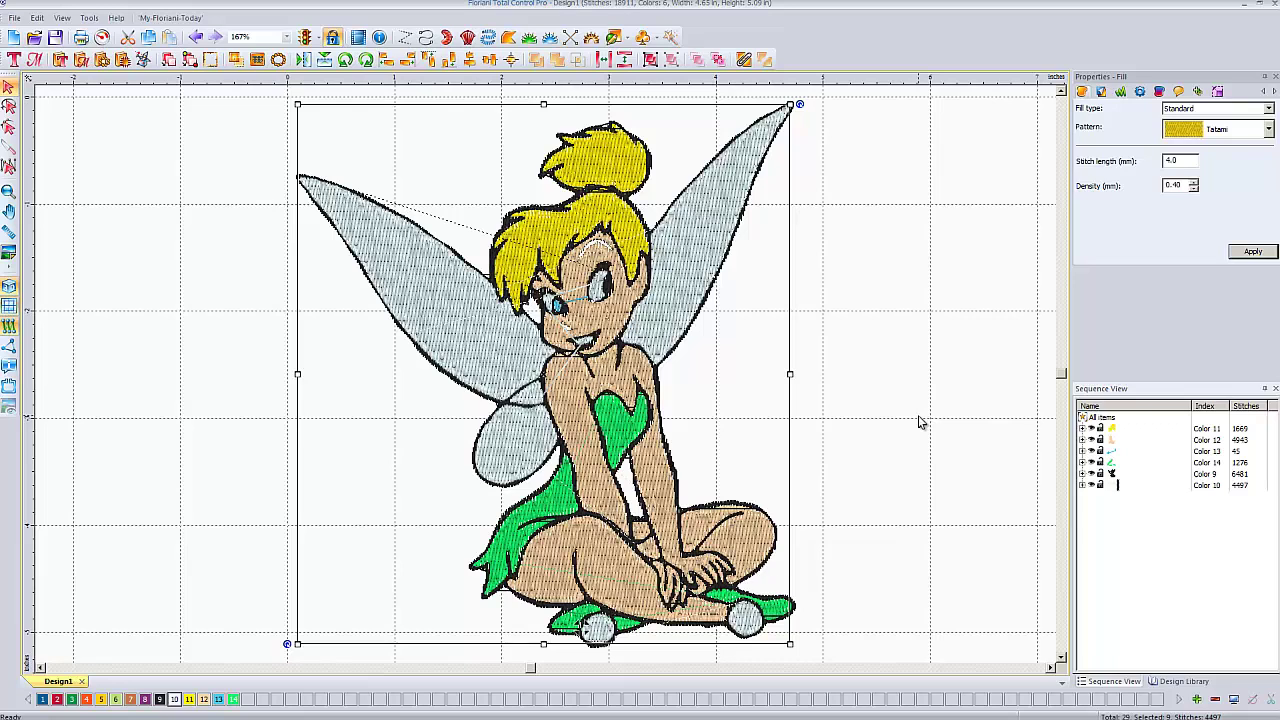
- Expand Color 10 at the end of the sequence and check which part of the fairy each of its complex fills covers
{"action": "left_click", "coordinate": [1082, 486]}
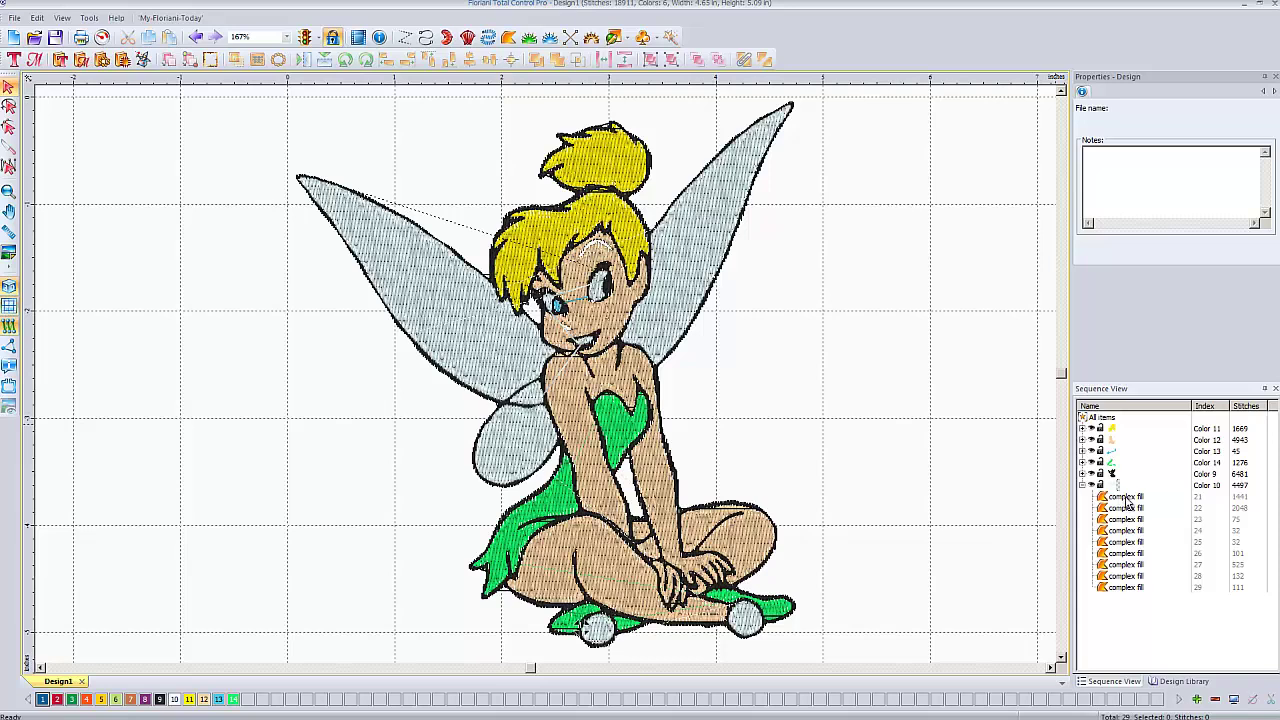
{"action": "left_click", "coordinate": [1126, 497]}
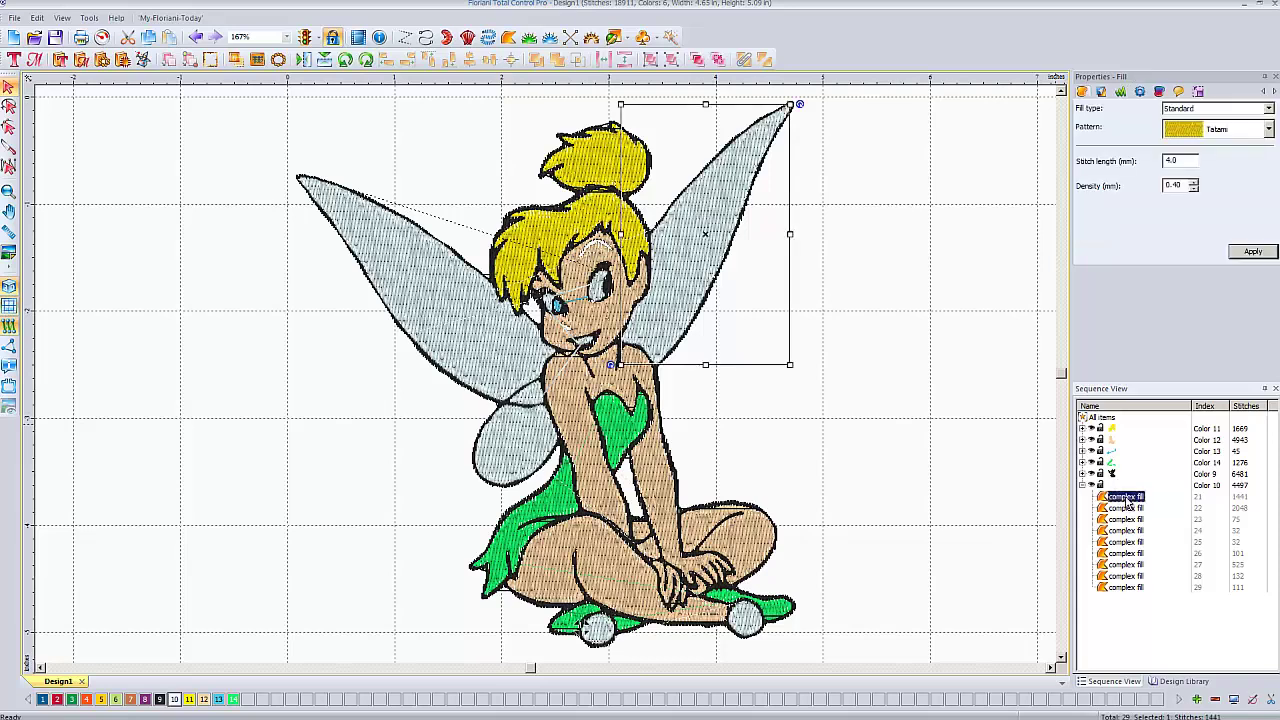
{"action": "left_click", "coordinate": [1124, 509]}
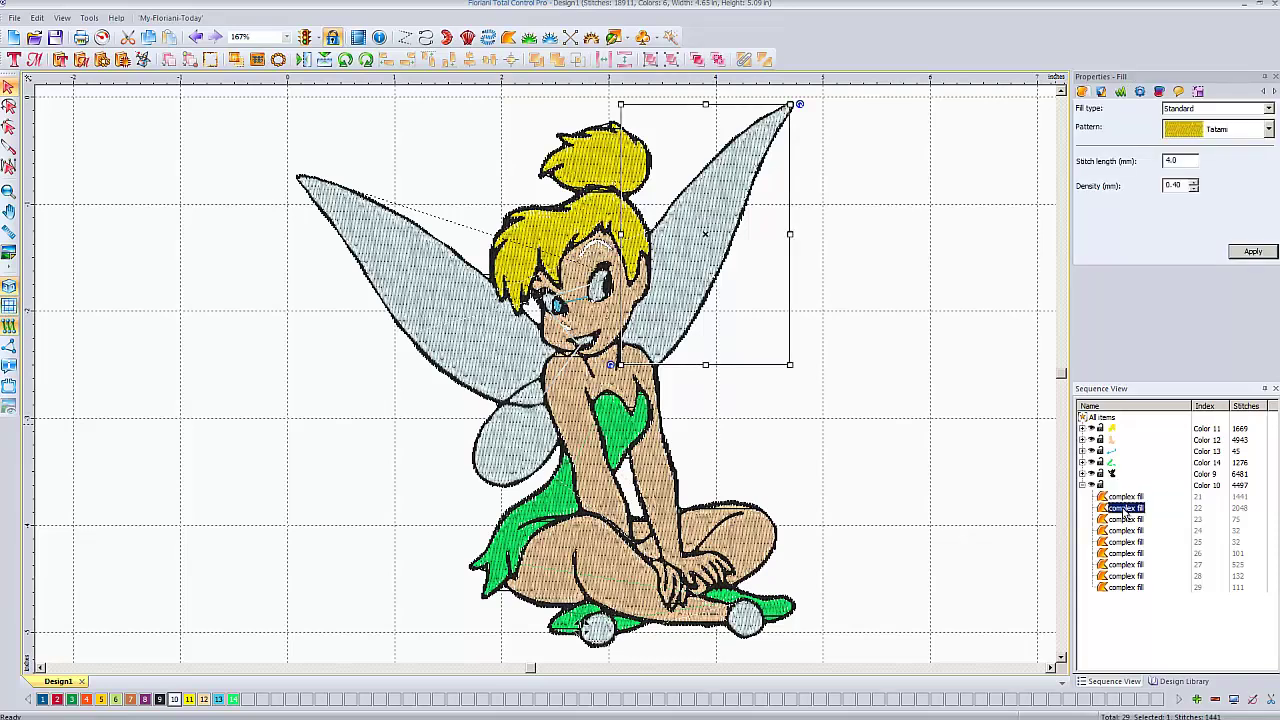
{"action": "left_click", "coordinate": [1124, 520]}
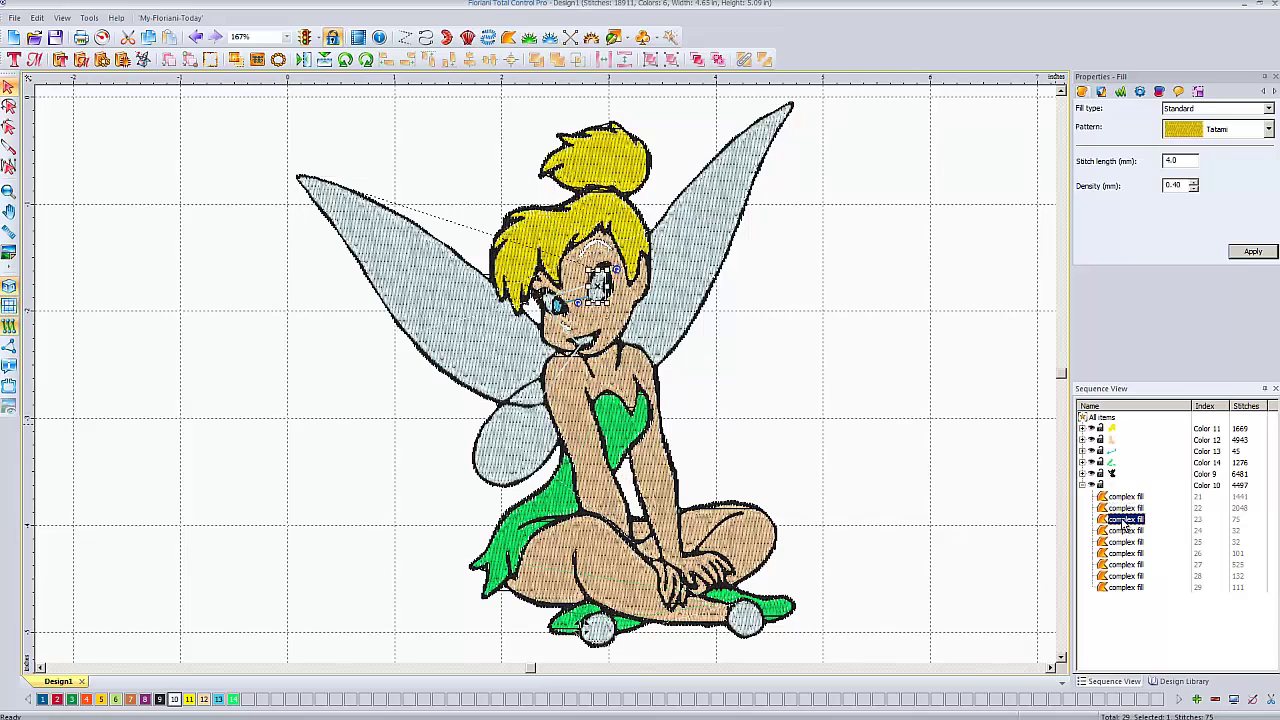
{"action": "left_click", "coordinate": [1124, 531]}
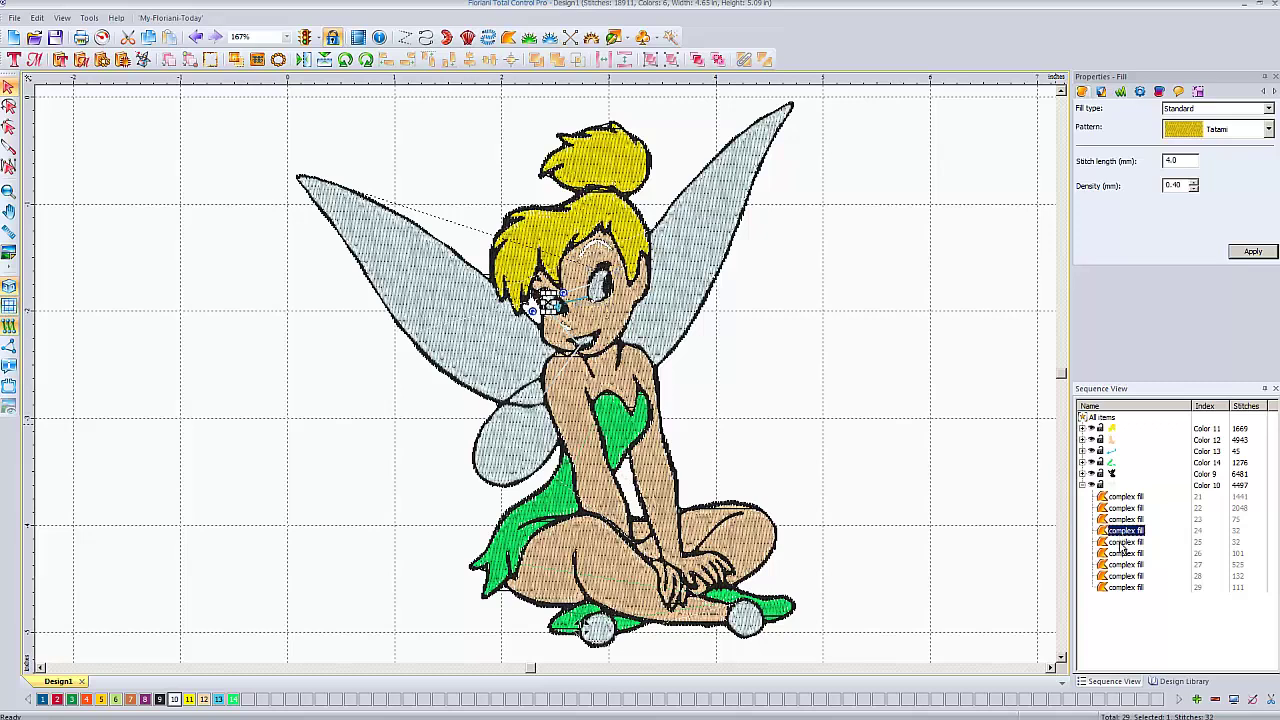
{"action": "left_click", "coordinate": [1124, 543]}
{"action": "left_click", "coordinate": [1127, 553]}
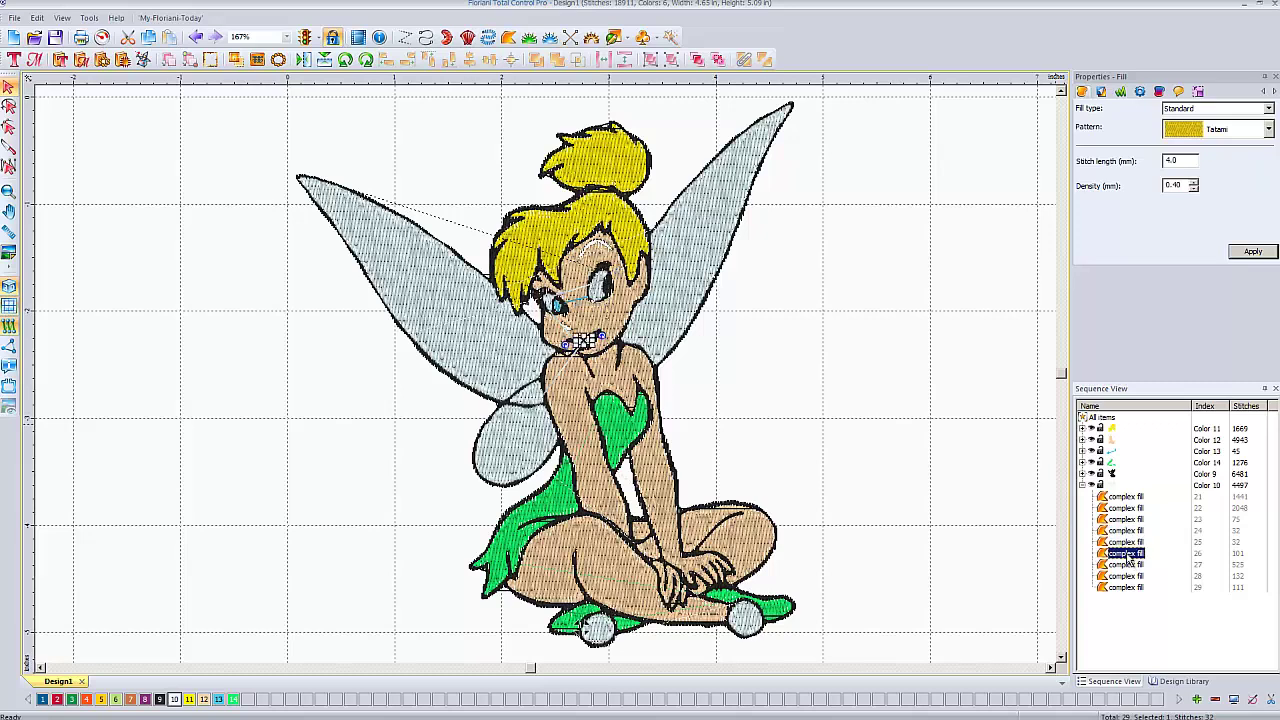
- Move the Color 10 fills of the three wing parts and the mouth ahead of the black outline in the stitching sequence, and deselect them
{"action": "left_click", "coordinate": [1127, 565]}
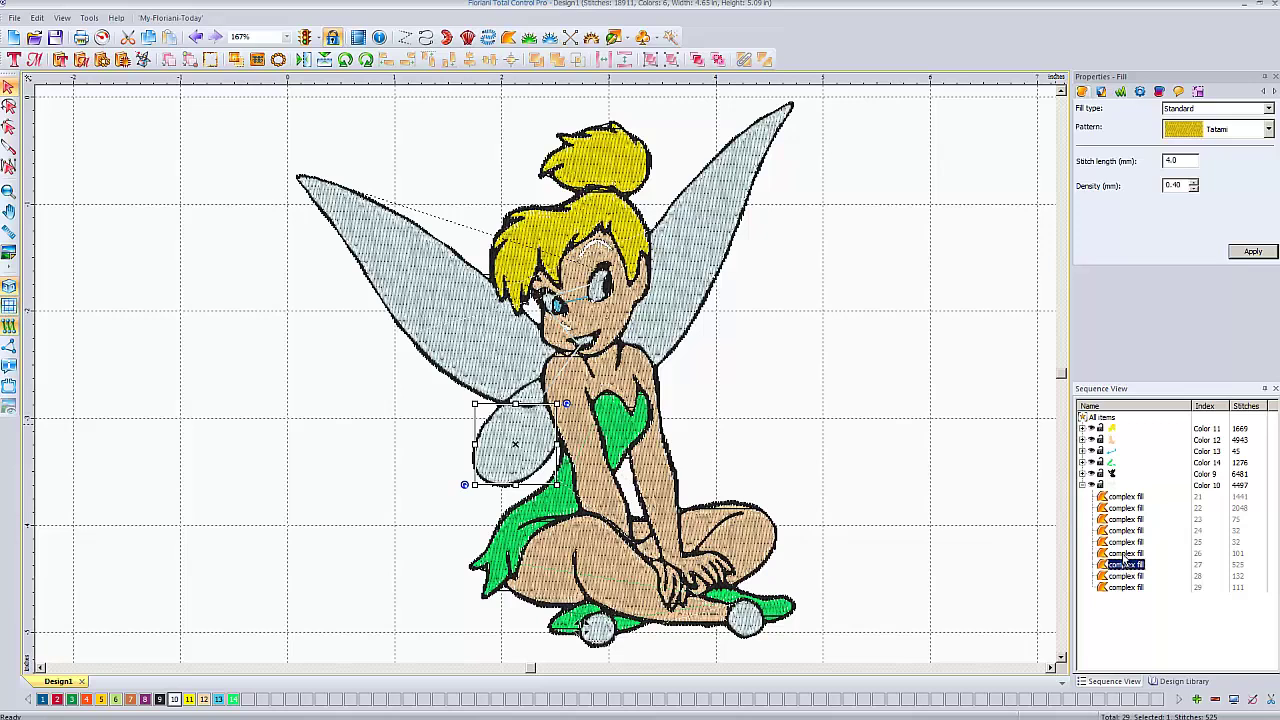
{"action": "left_click", "coordinate": [1125, 553], "text": "ctrl"}
{"action": "left_click", "coordinate": [1130, 497], "text": "ctrl"}
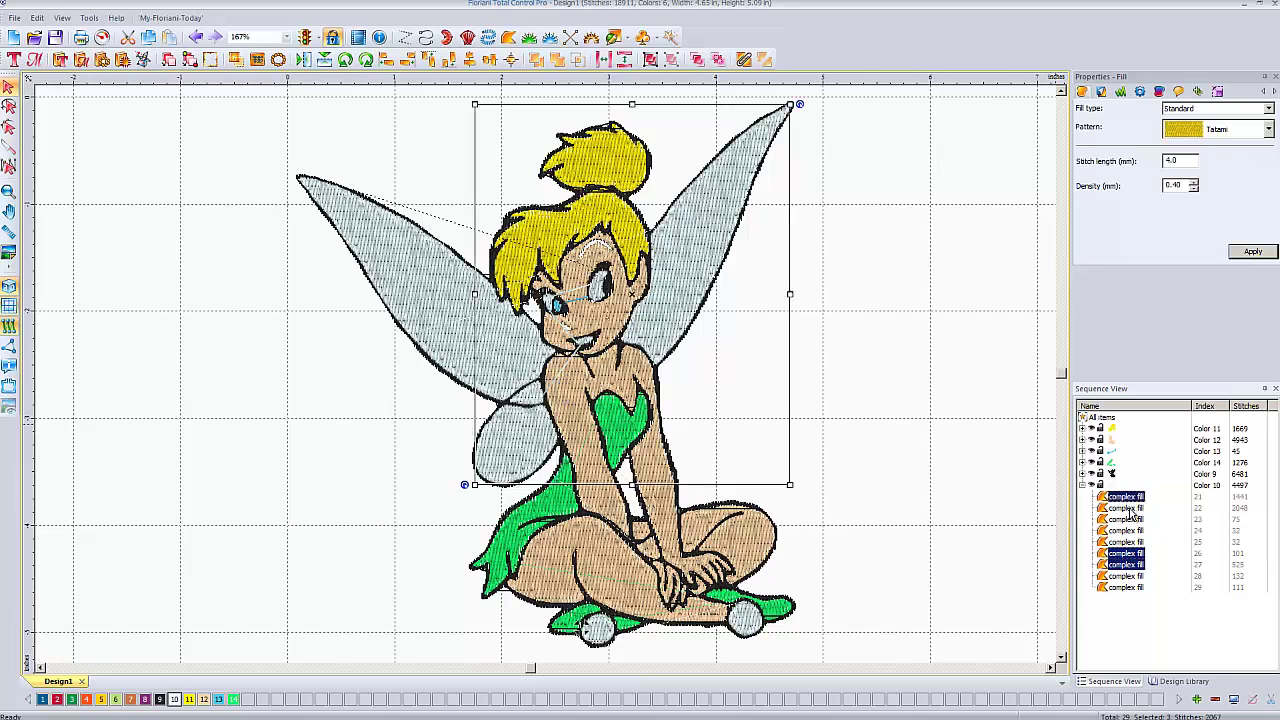
{"action": "left_click", "coordinate": [1132, 508], "text": "ctrl"}
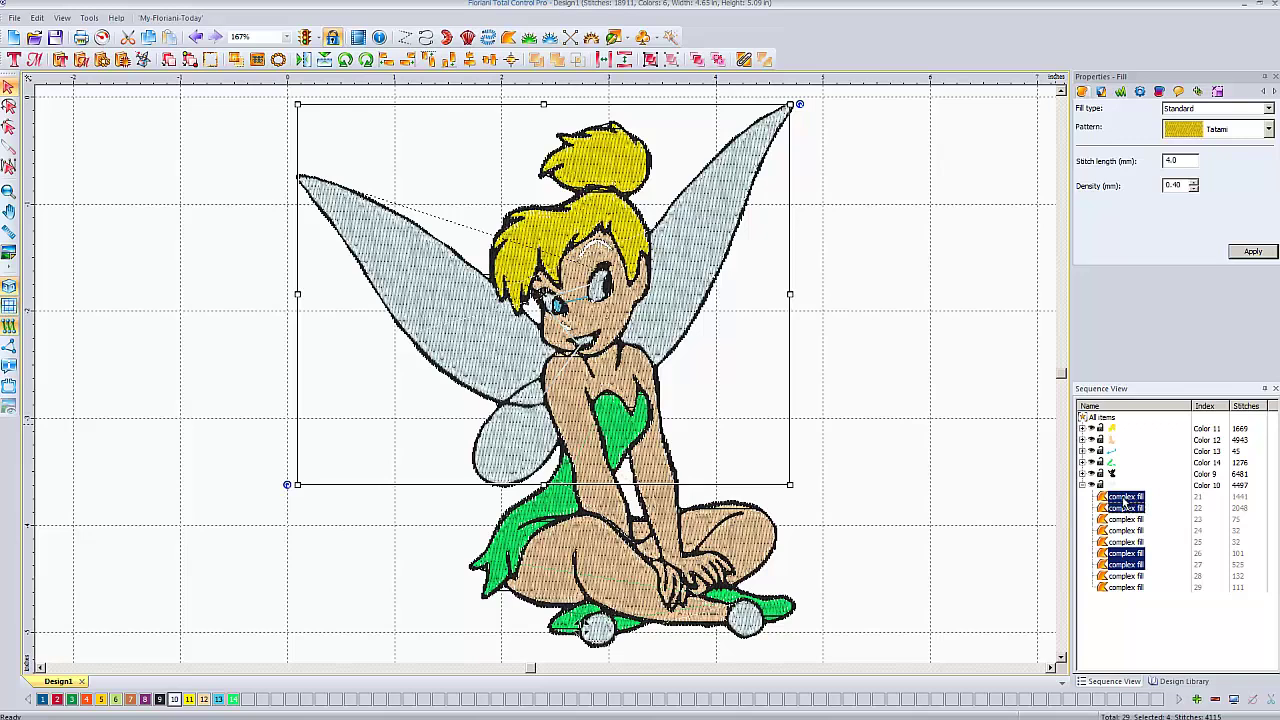
{"action": "left_click_drag", "start_coordinate": [1125, 479], "coordinate": [1121, 469]}
{"action": "left_click_drag", "start_coordinate": [1121, 469], "coordinate": [1121, 469]}
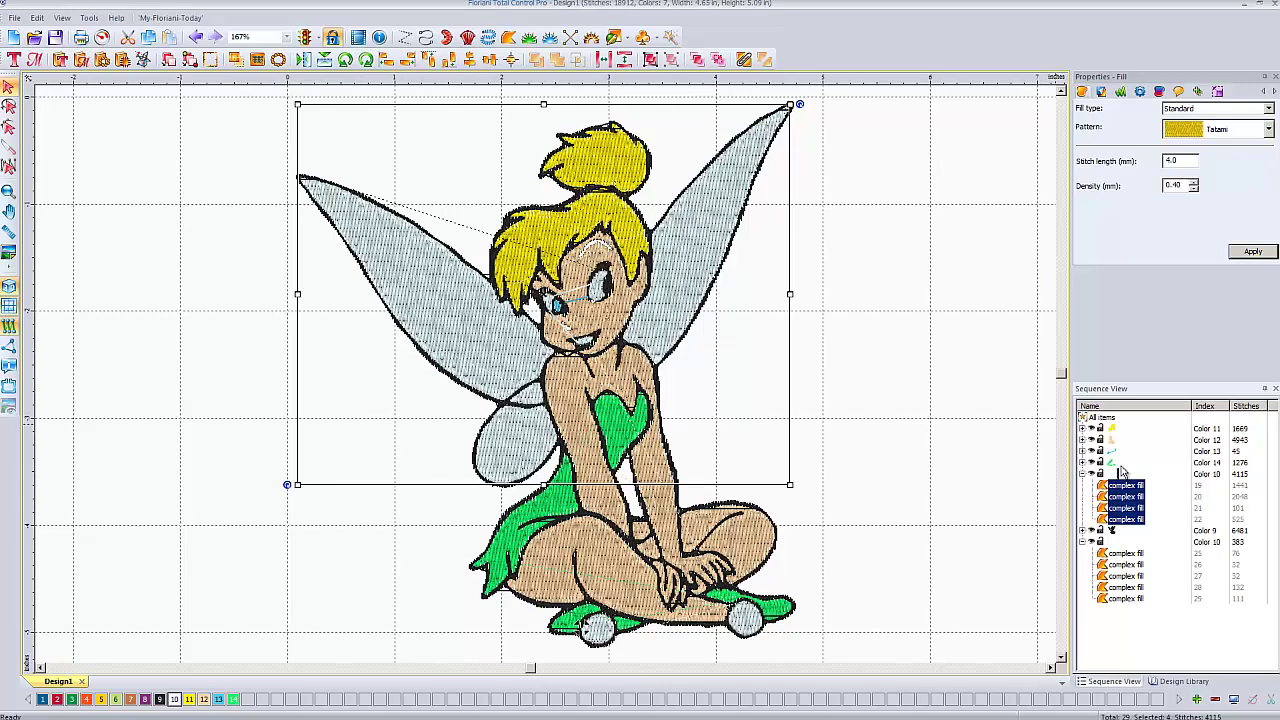
{"action": "left_click", "coordinate": [908, 416]}
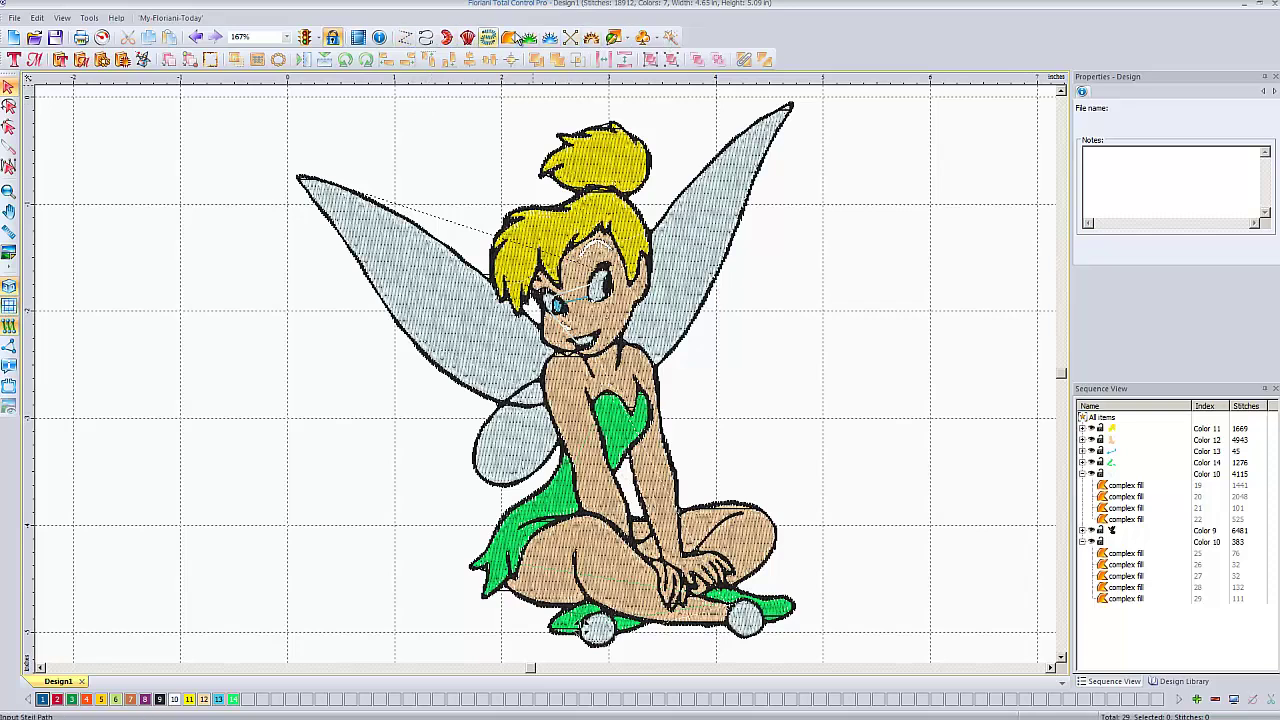
- Activate the Complex Fill tool and enlarge the design view to 300%
{"action": "left_click", "coordinate": [627, 40]}
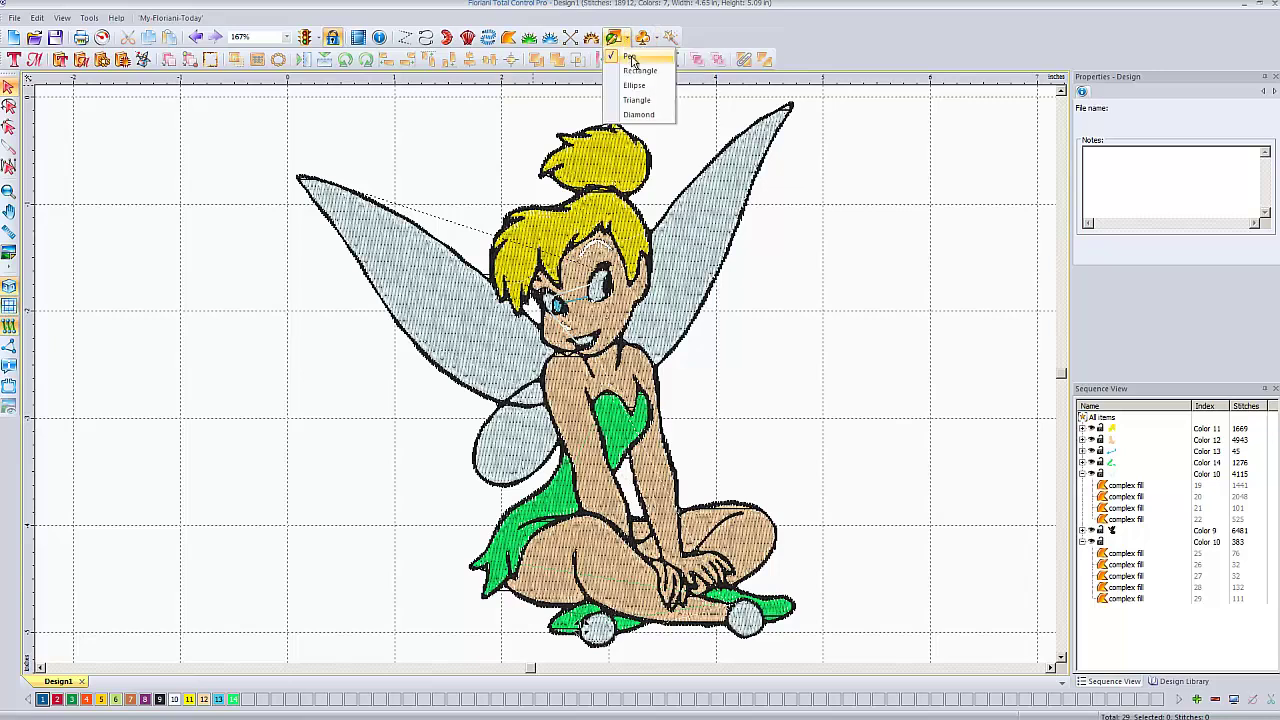
{"action": "left_click", "coordinate": [509, 40]}
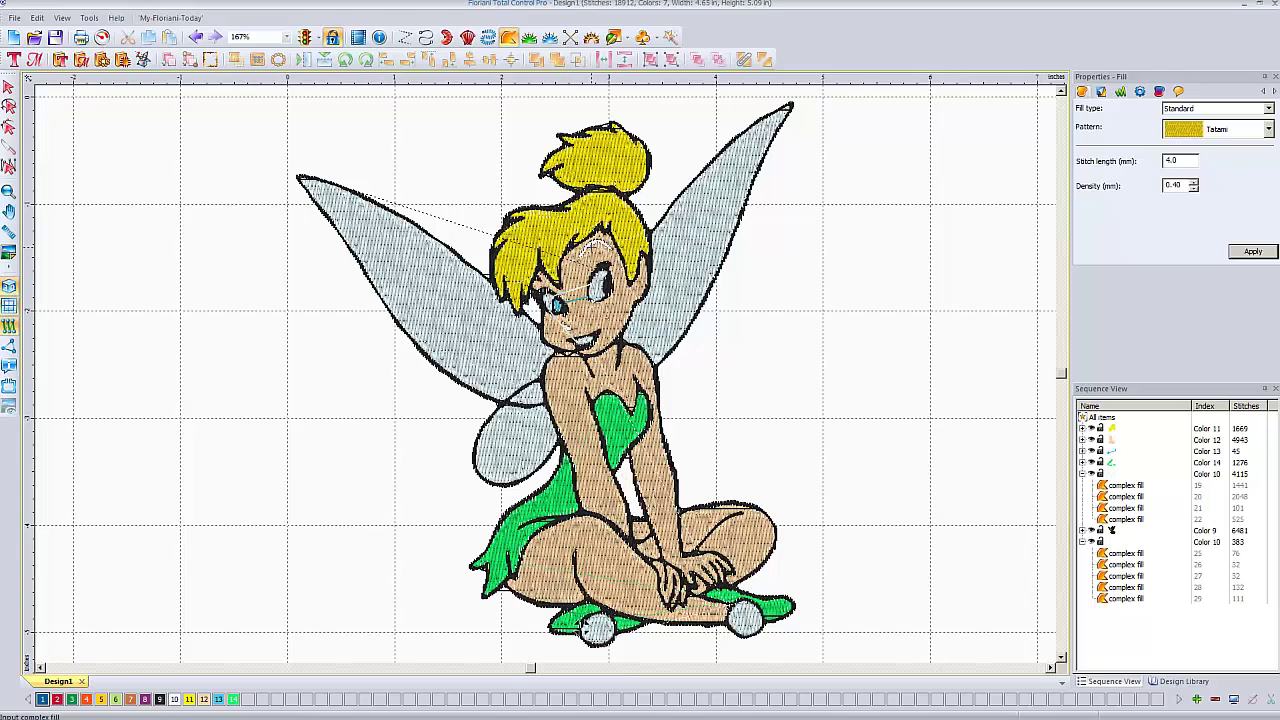
{"action": "scroll", "coordinate": [540, 370], "scroll_direction": "up", "scroll_amount": 1}
{"action": "scroll", "coordinate": [590, 270], "scroll_direction": "down", "scroll_amount": 1}
{"action": "scroll", "coordinate": [590, 250], "scroll_direction": "up", "scroll_amount": 4}
{"action": "scroll", "coordinate": [590, 244], "scroll_direction": "down", "scroll_amount": 1}
{"action": "scroll", "coordinate": [590, 247], "scroll_direction": "down", "scroll_amount": 4}
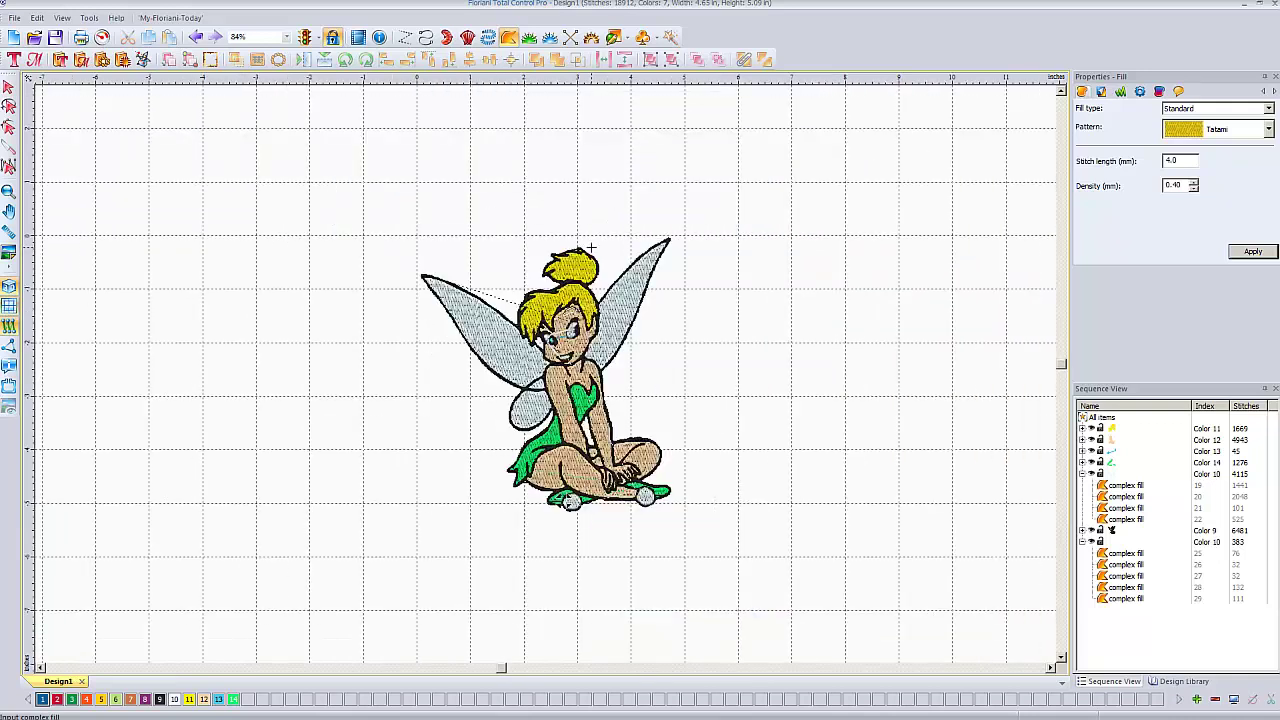
{"action": "scroll", "coordinate": [592, 246], "scroll_direction": "up", "scroll_amount": 1}
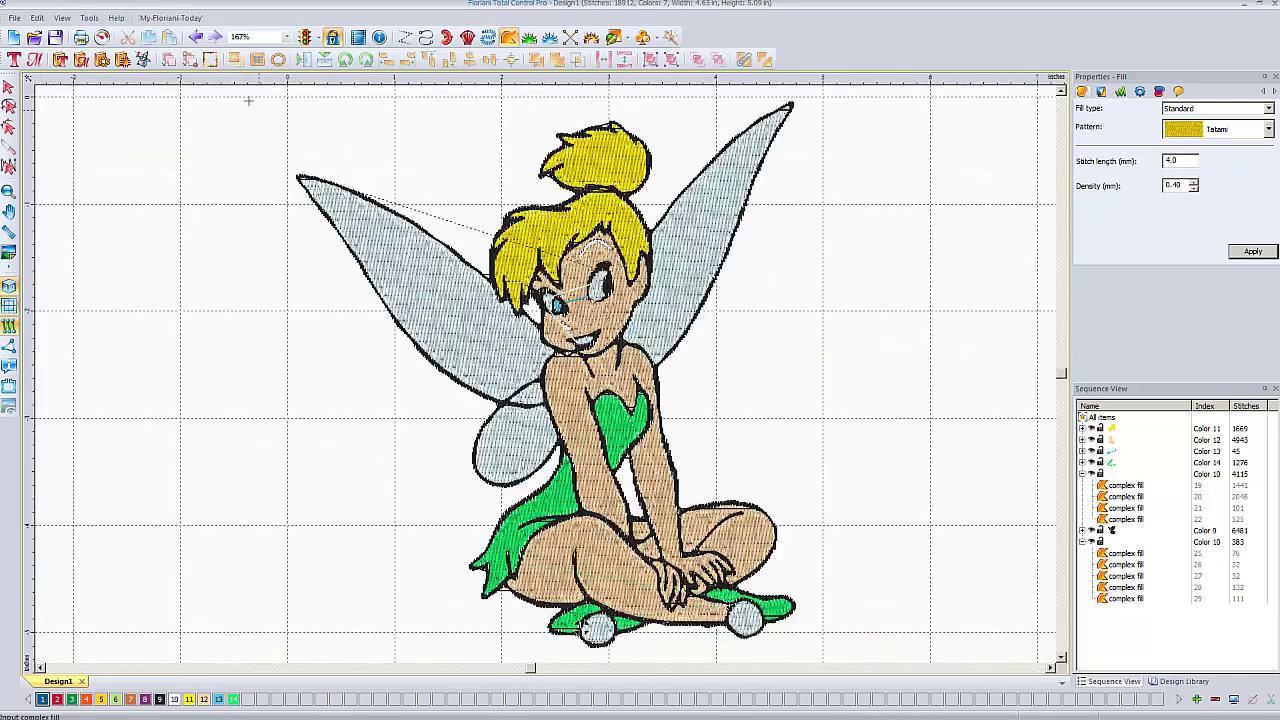
{"action": "left_click", "coordinate": [286, 37]}
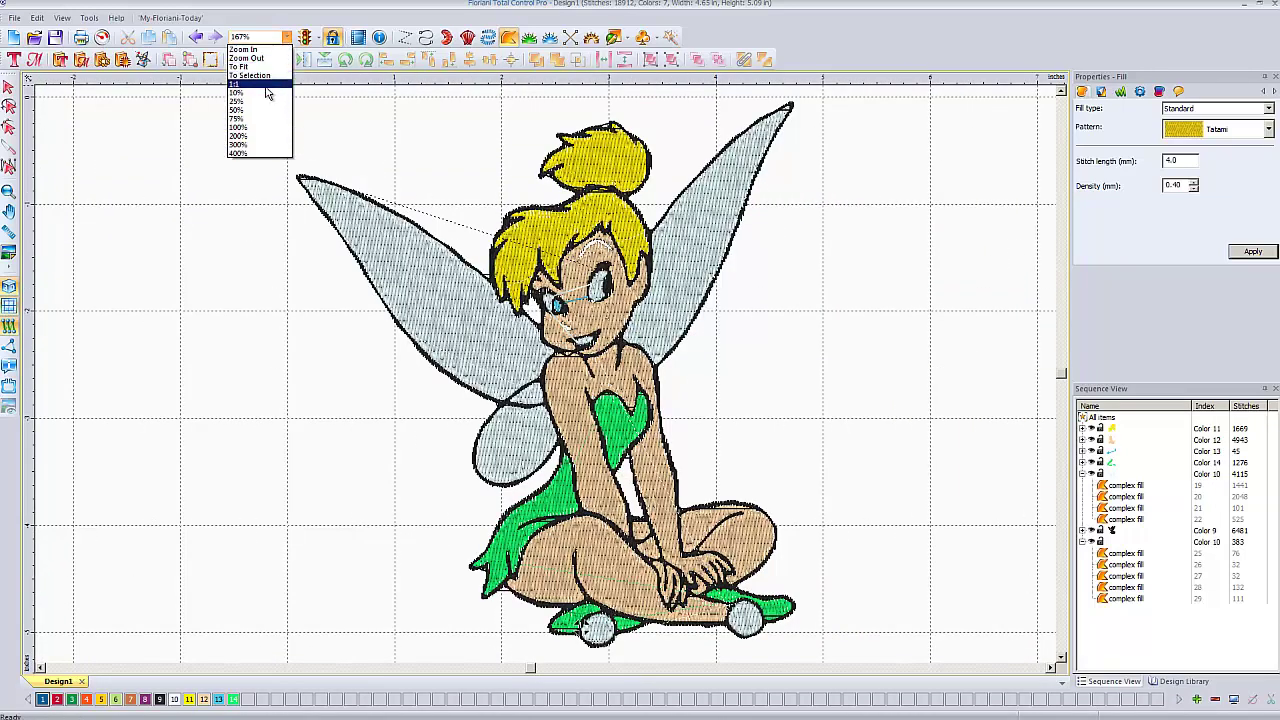
{"action": "left_click", "coordinate": [254, 146]}
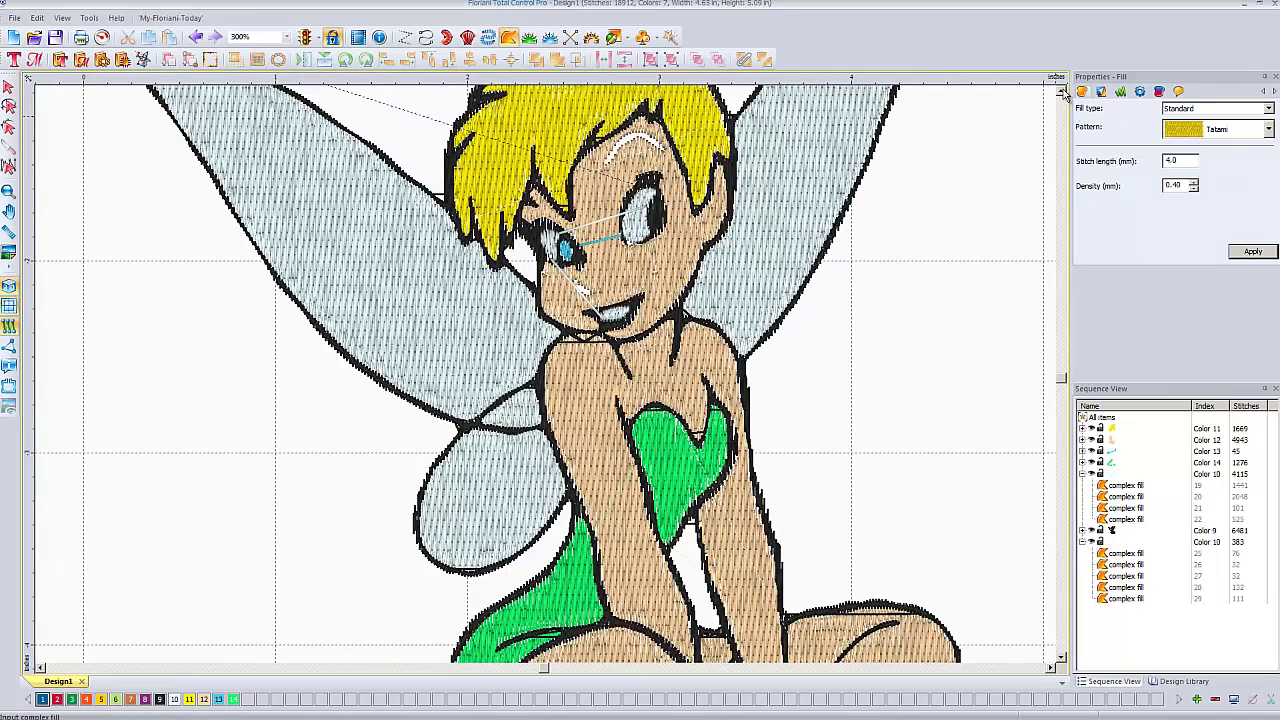
- Examine the fairy's face, hair and upper body at close range
{"action": "scroll", "coordinate": [1062, 381], "scroll_direction": "up", "scroll_amount": 3}
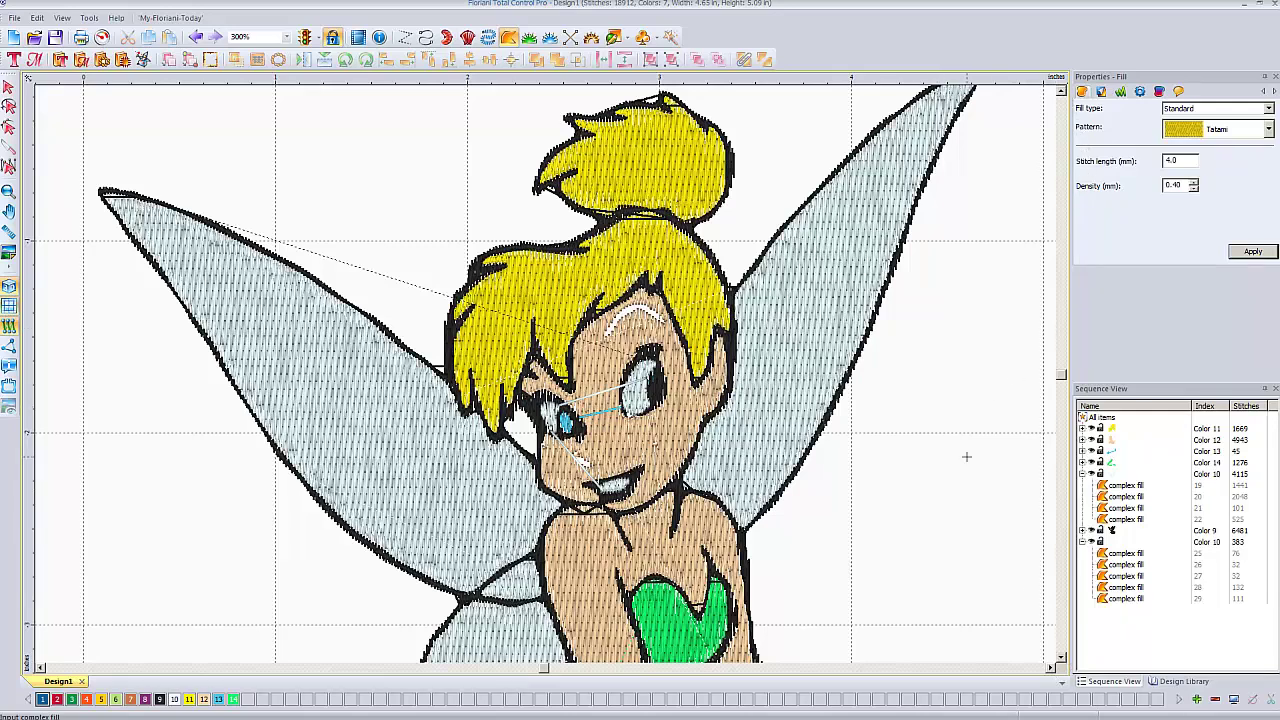
{"action": "scroll", "coordinate": [966, 456], "scroll_direction": "up", "scroll_amount": 1}
{"action": "scroll", "coordinate": [966, 456], "scroll_direction": "down", "scroll_amount": 2}
{"action": "scroll", "coordinate": [966, 456], "scroll_direction": "up", "scroll_amount": 1}
{"action": "scroll", "coordinate": [966, 456], "scroll_direction": "down", "scroll_amount": 2}
{"action": "scroll", "coordinate": [966, 456], "scroll_direction": "left", "scroll_amount": 1}
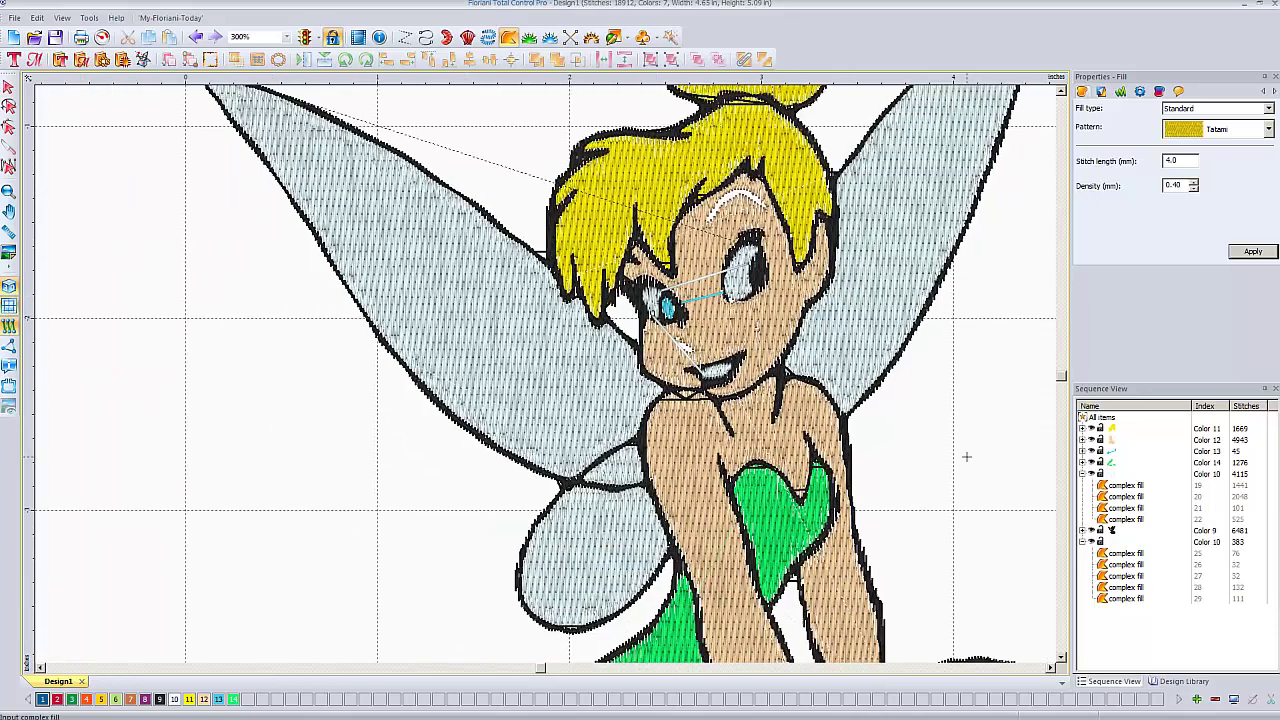
{"action": "scroll", "coordinate": [966, 456], "scroll_direction": "up", "scroll_amount": 1}
{"action": "scroll", "coordinate": [966, 456], "scroll_direction": "right", "scroll_amount": 1}
{"action": "scroll", "coordinate": [966, 456], "scroll_direction": "up", "scroll_amount": 1}
{"action": "scroll", "coordinate": [966, 456], "scroll_direction": "down", "scroll_amount": 1}
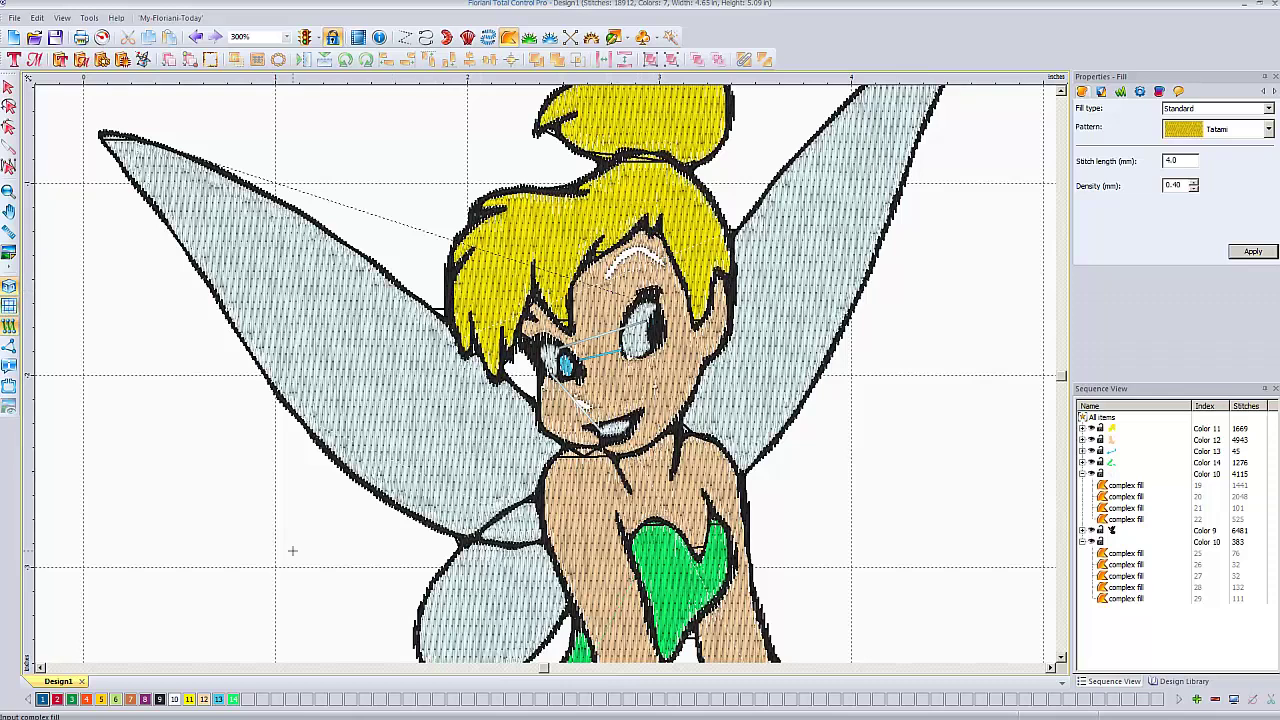
- Trace the unfilled eyebrow shape on the forehead as a complex fill in black Color 9 and generate its stitches
{"action": "left_click", "coordinate": [160, 699]}
{"action": "left_click", "coordinate": [605, 276]}
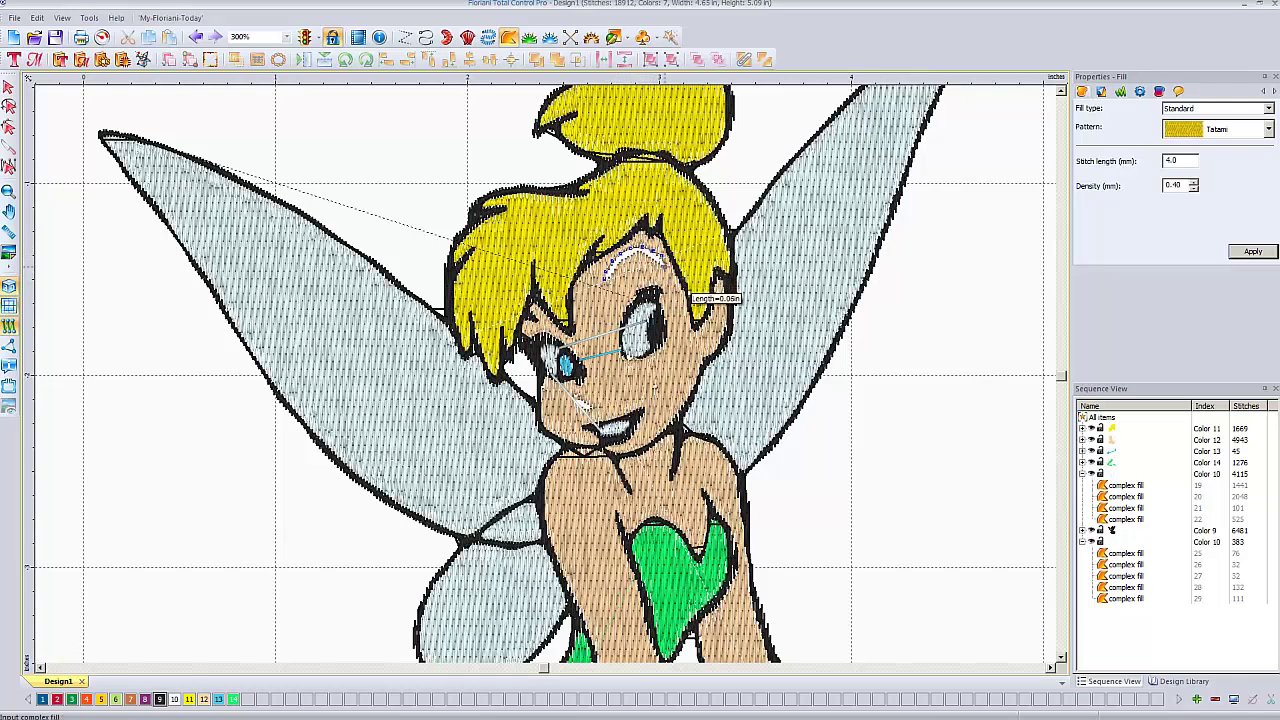
{"action": "left_click", "coordinate": [637, 255]}
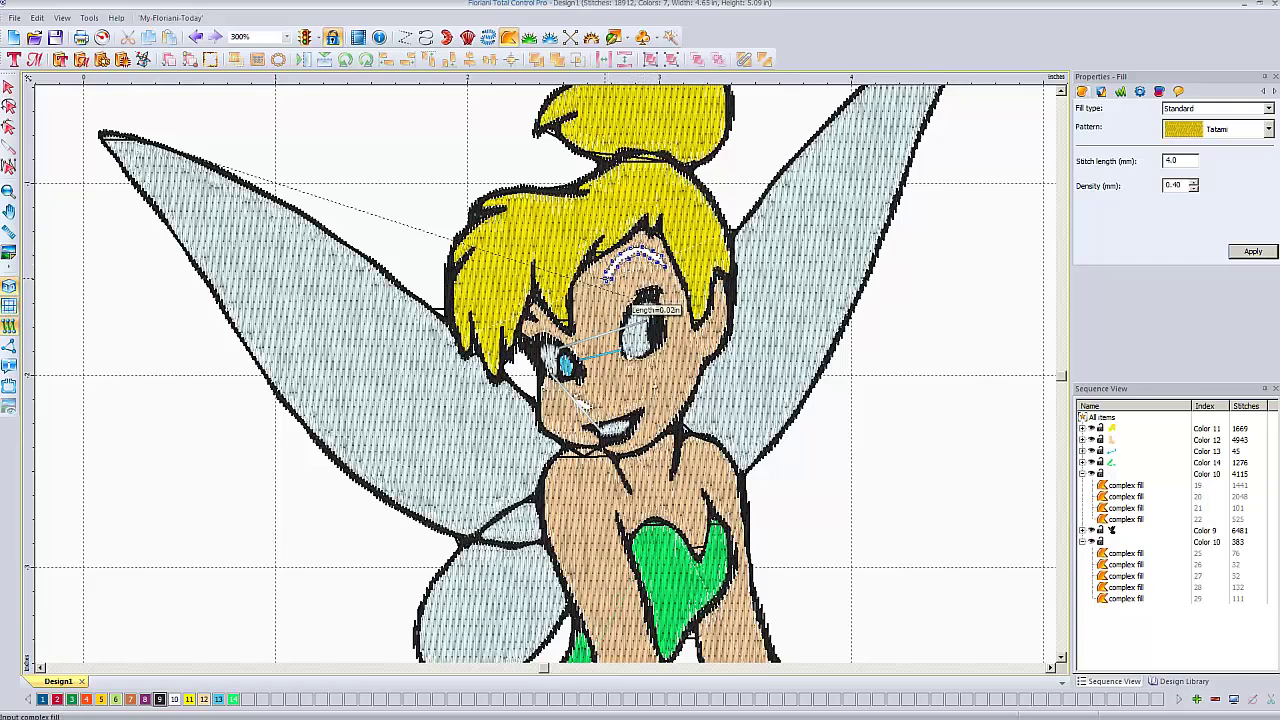
{"action": "key", "text": "Return"}
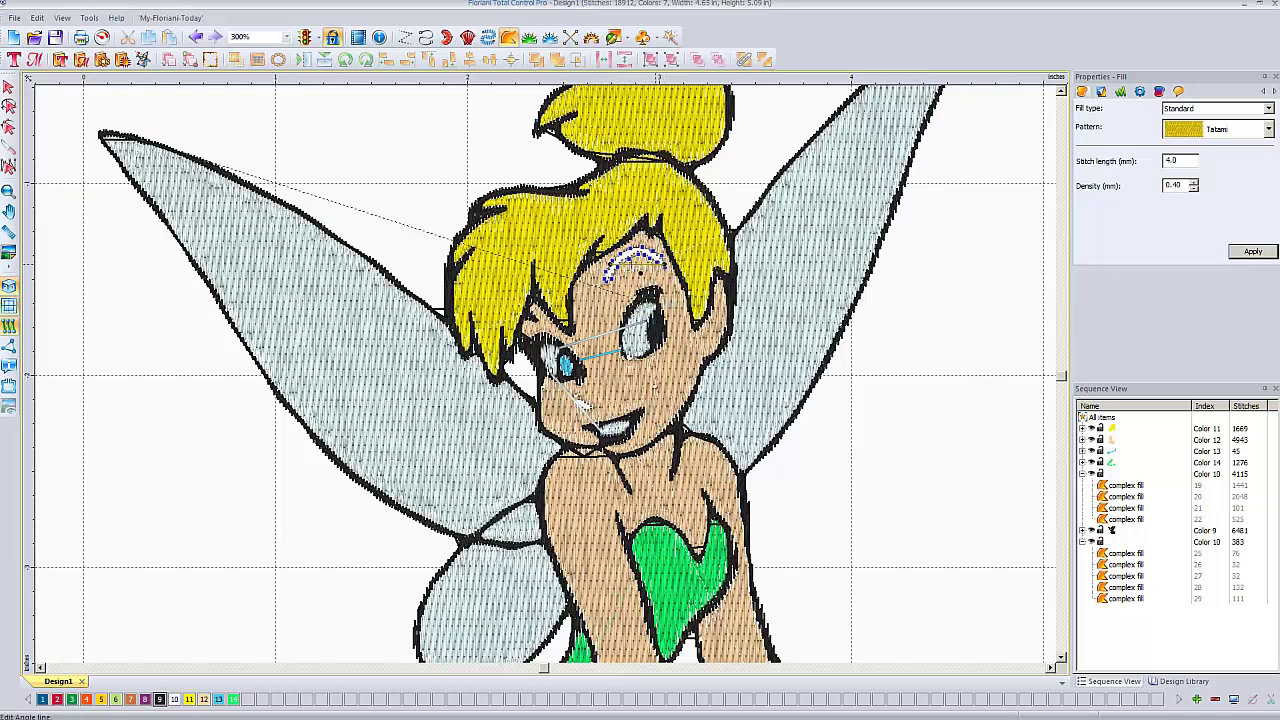
{"action": "left_click", "coordinate": [620, 266]}
{"action": "left_click", "coordinate": [674, 278]}
{"action": "key", "text": "Return"}
{"action": "key", "text": "Return"}
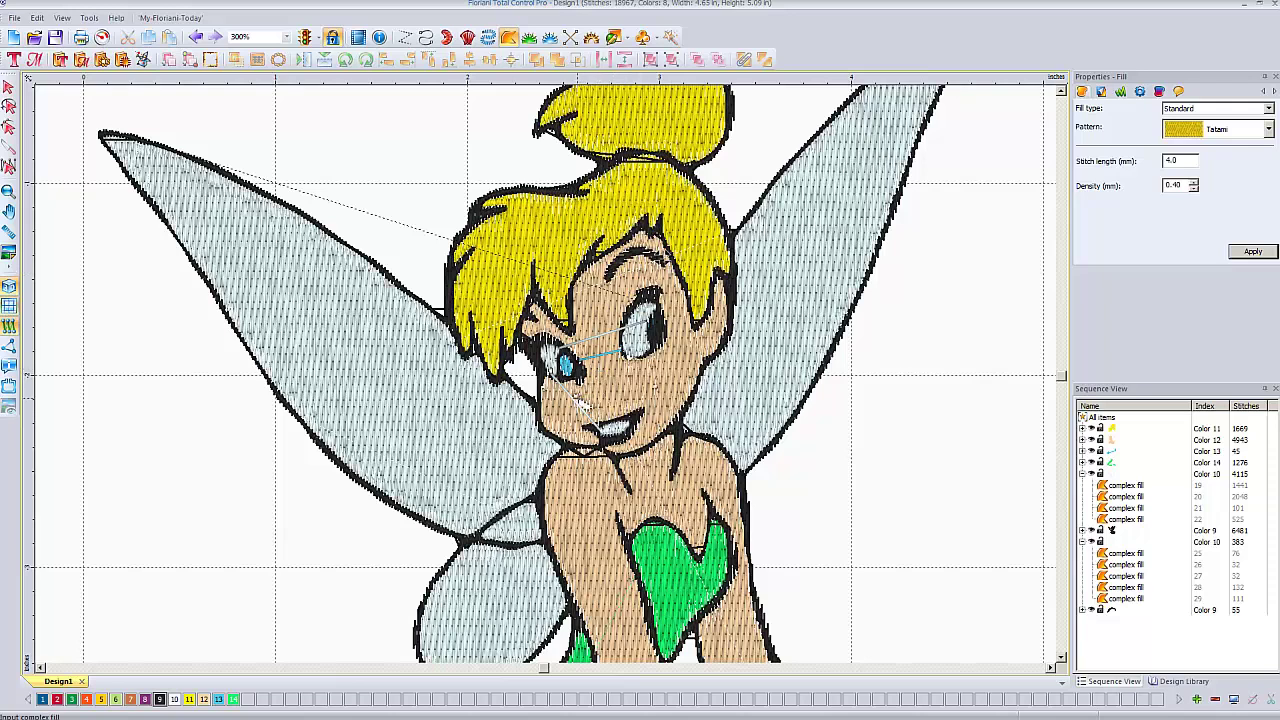
- Trace the small unfilled nose shape as a black complex fill, generate its stitches and deselect it
{"action": "left_click", "coordinate": [575, 396]}
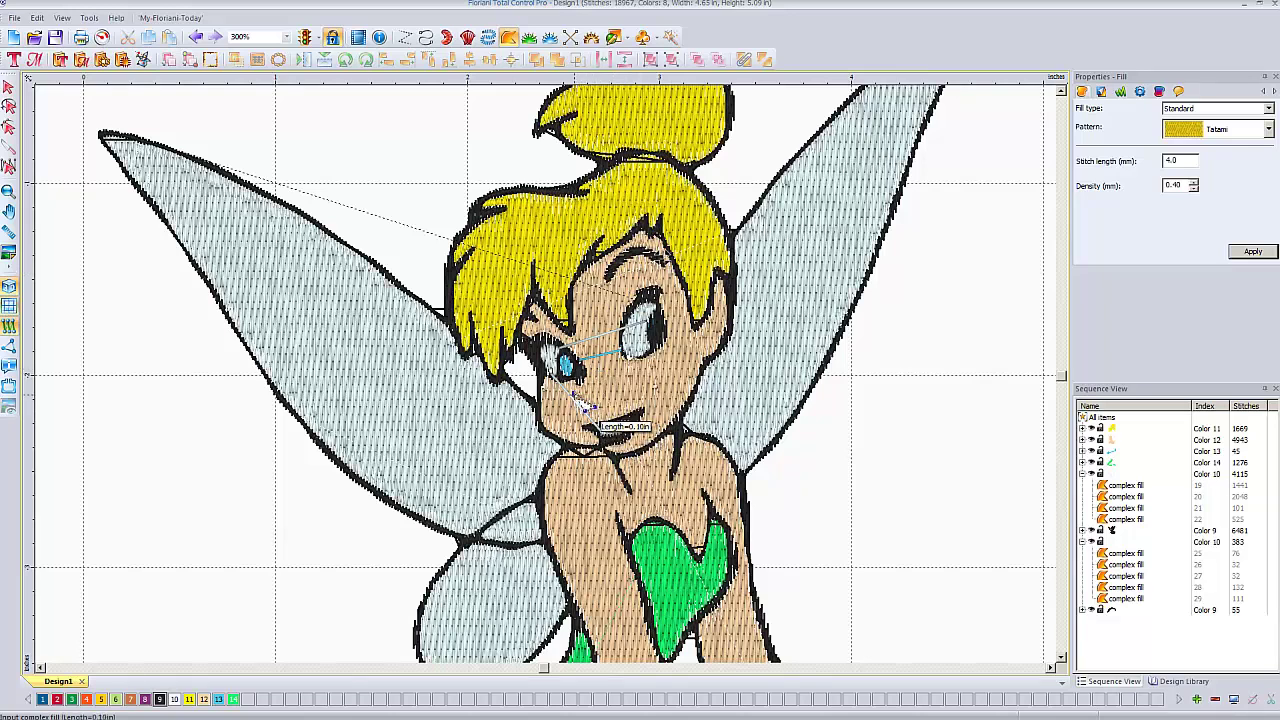
{"action": "left_click", "coordinate": [583, 401]}
{"action": "key", "text": "Return"}
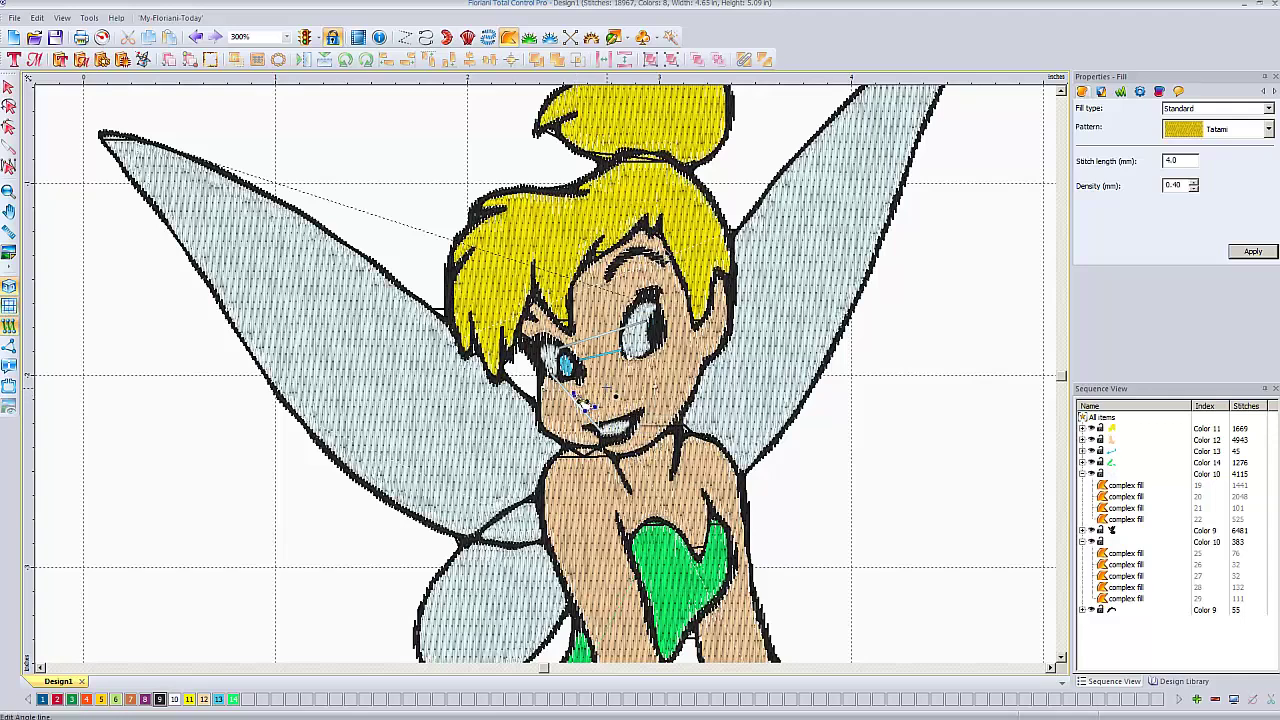
{"action": "left_click", "coordinate": [8, 87]}
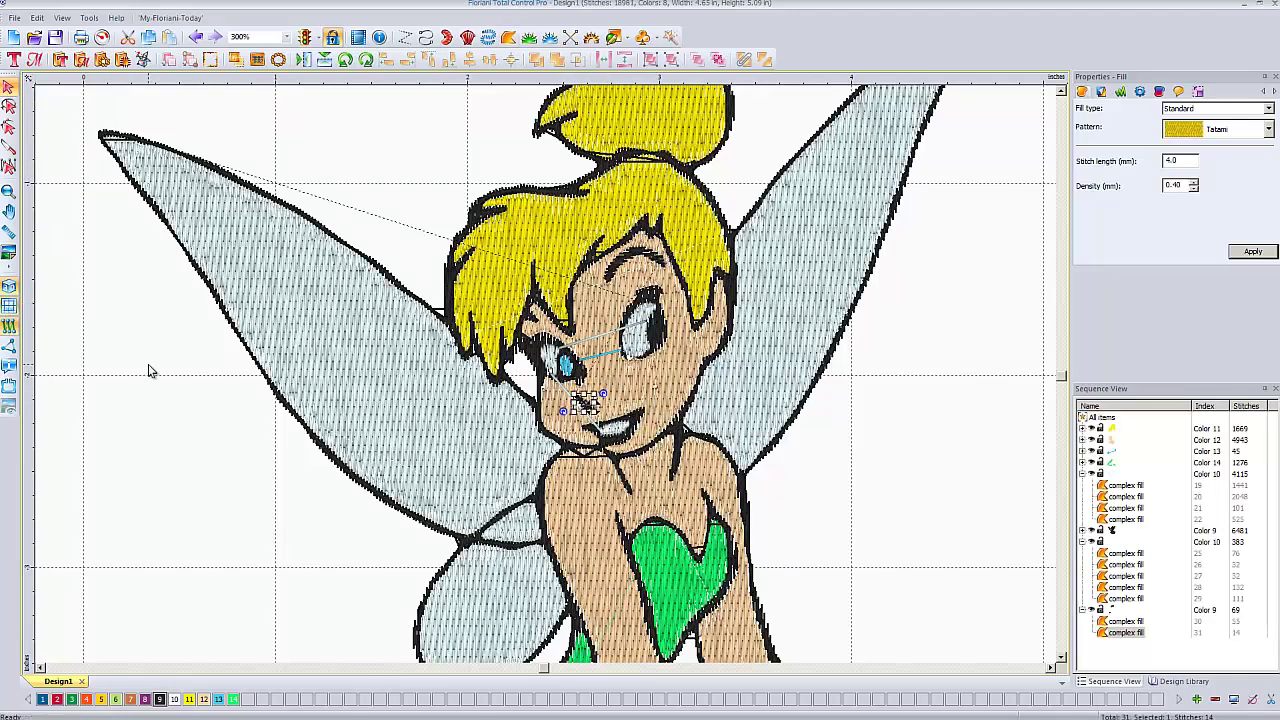
{"action": "left_click", "coordinate": [166, 448]}
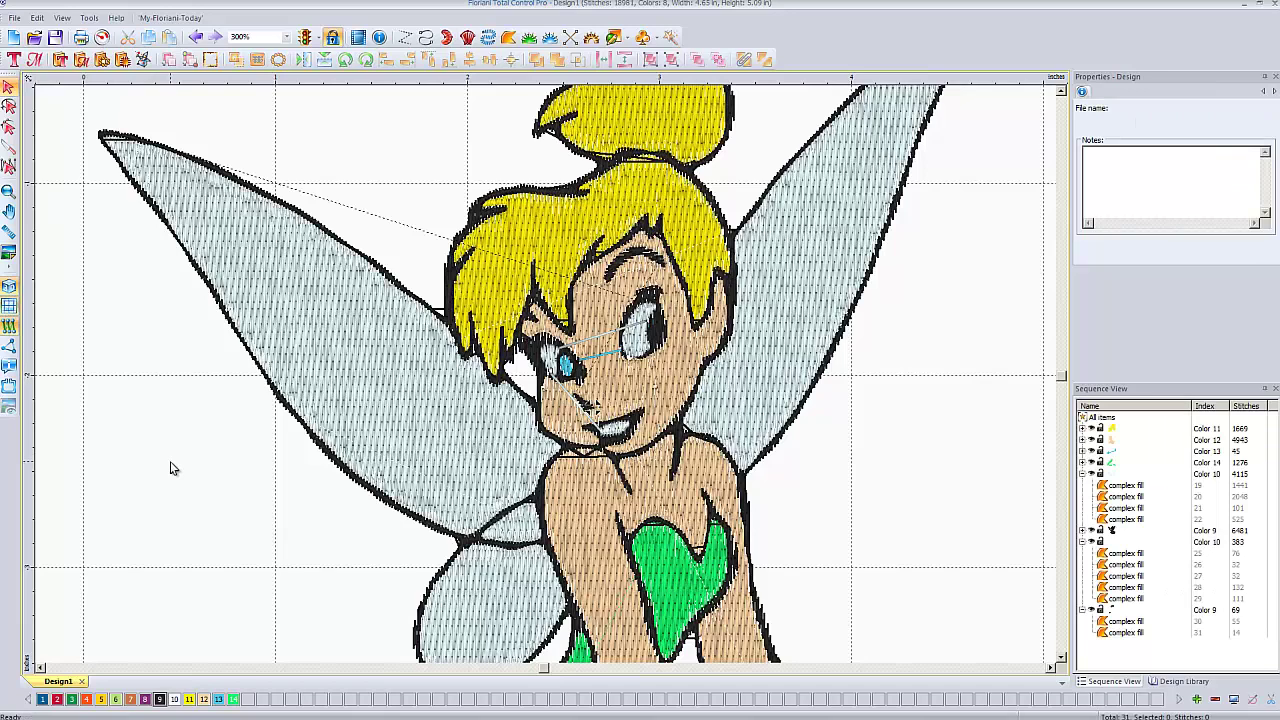
- Move the blue eye color, Color 13, to the end of the stitching sequence and deselect it
{"action": "scroll", "coordinate": [205, 476], "scroll_direction": "down", "scroll_amount": 1}
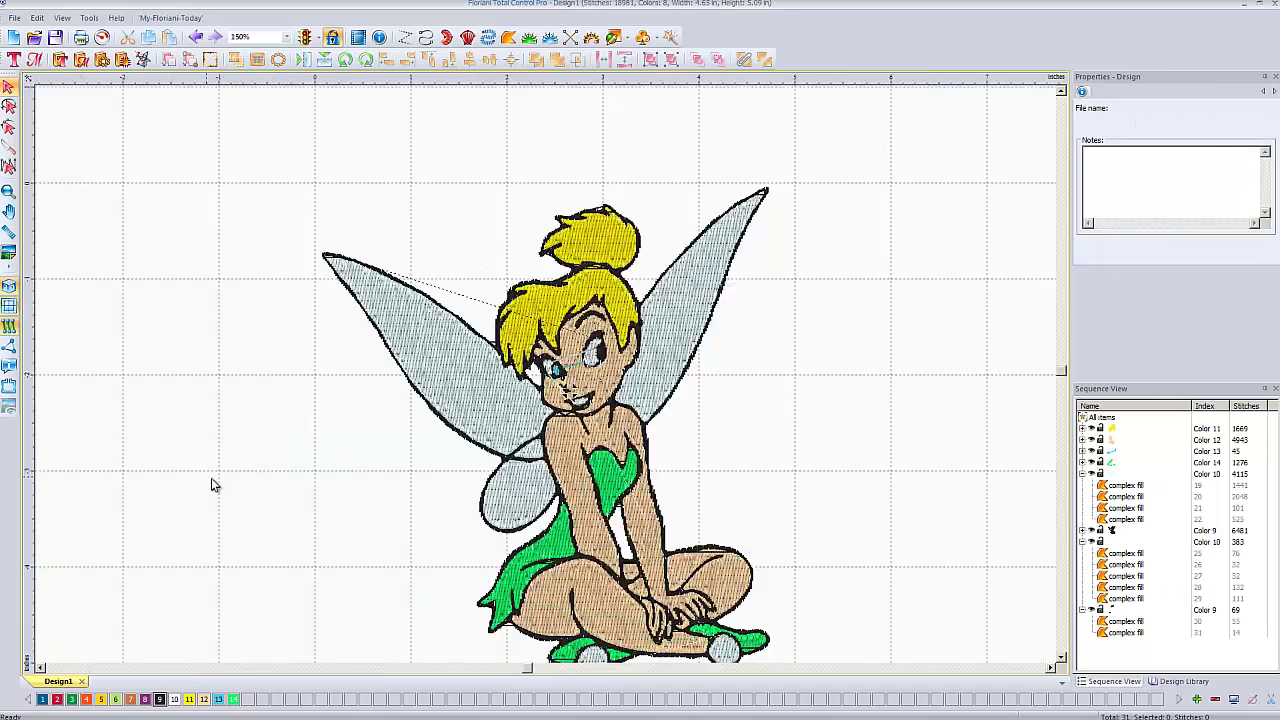
{"action": "left_click", "coordinate": [1061, 658]}
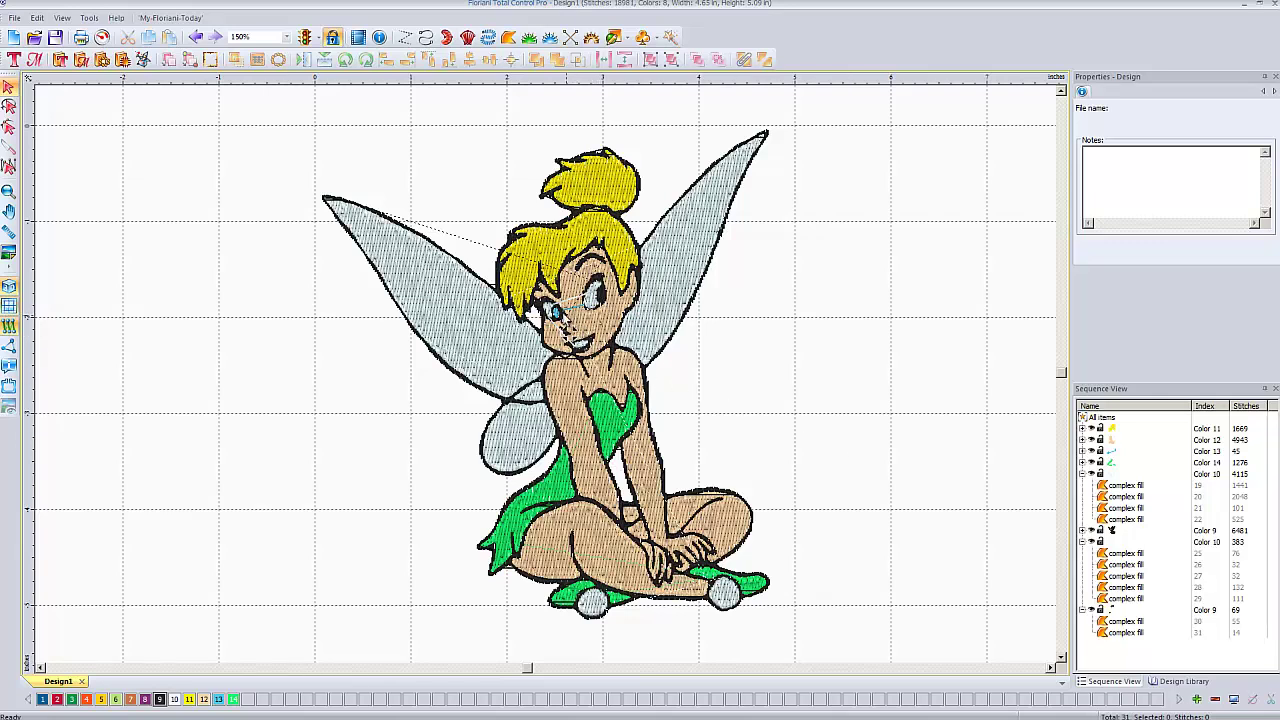
{"action": "left_click", "coordinate": [1120, 454]}
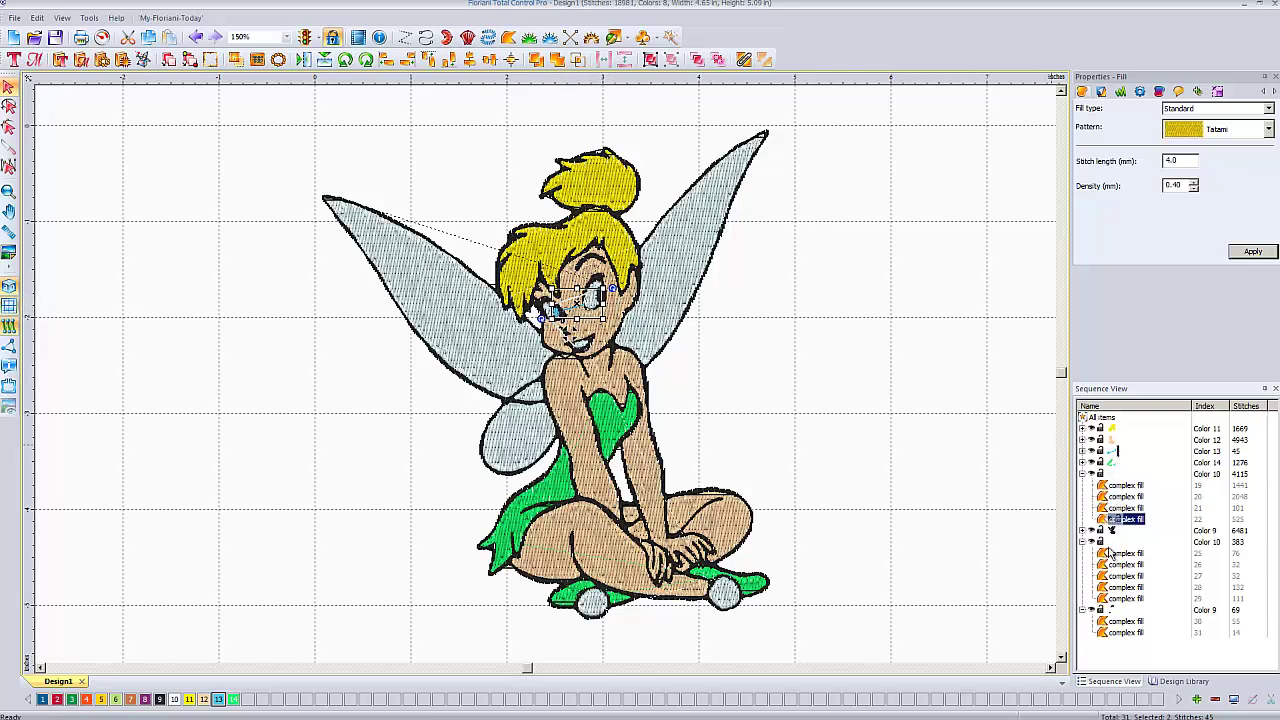
{"action": "left_click_drag", "start_coordinate": [1120, 642], "coordinate": [1116, 645]}
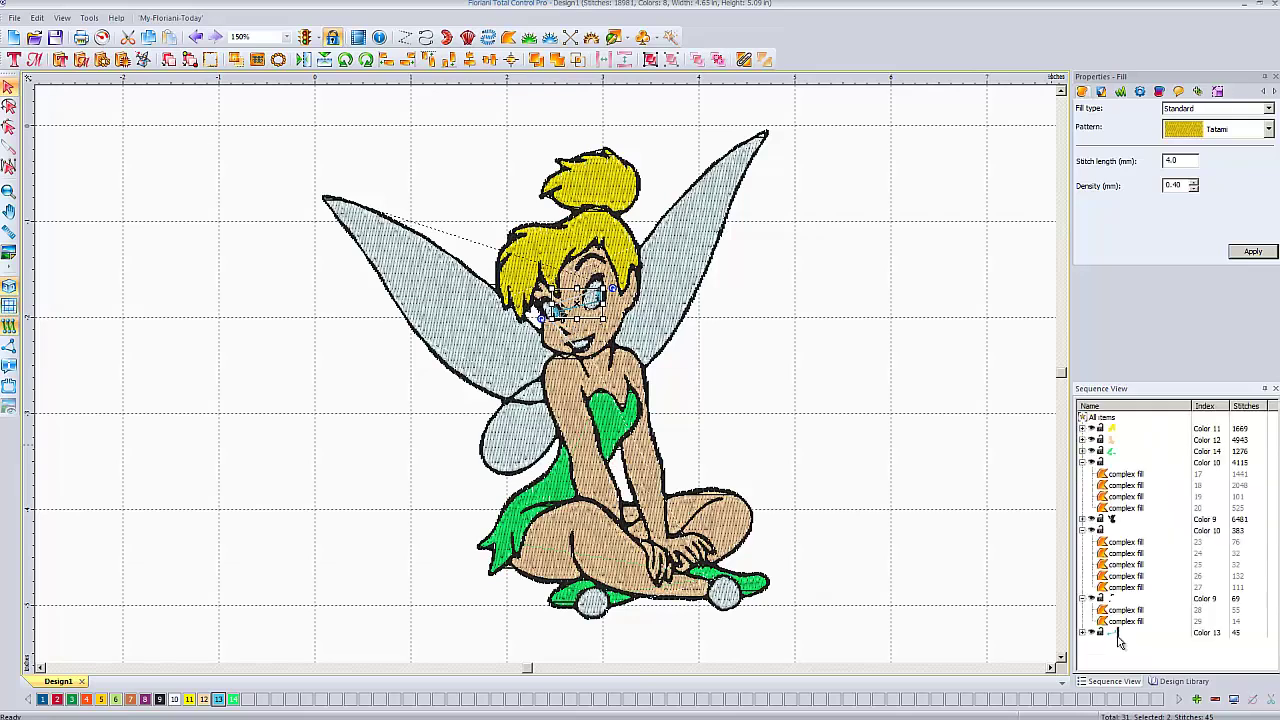
{"action": "left_click", "coordinate": [898, 432]}
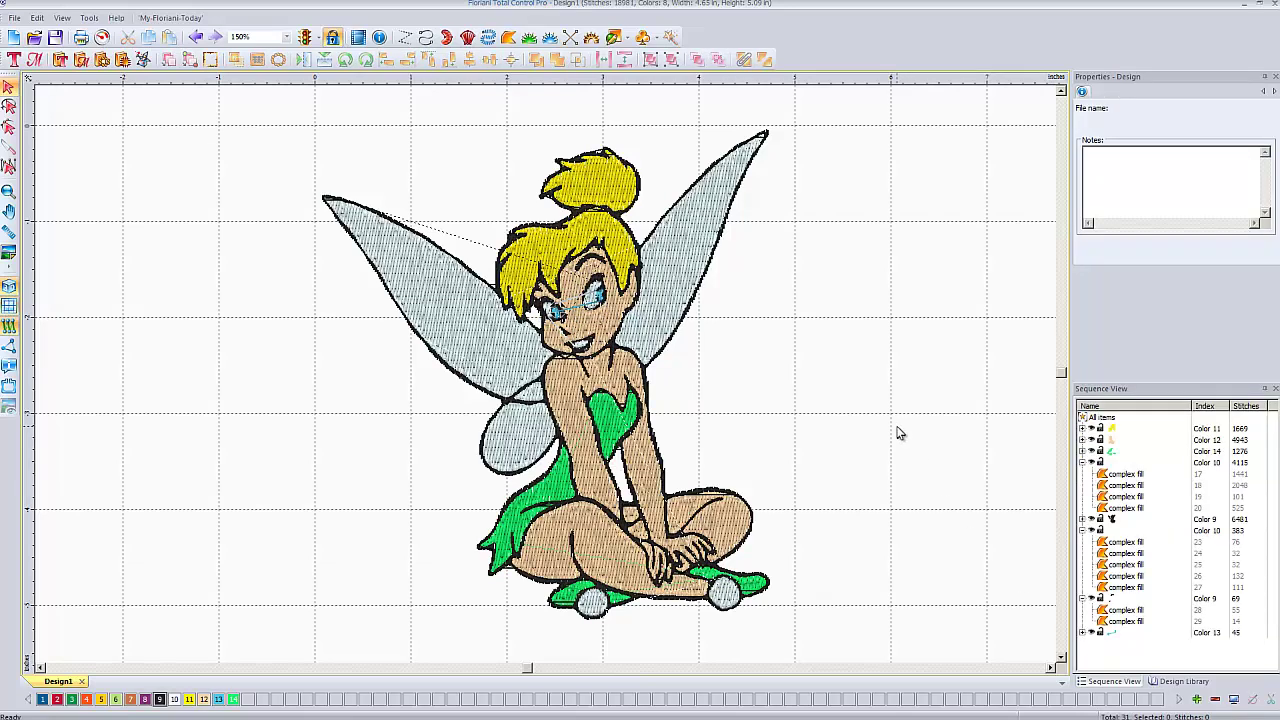
- Delete the blue eye color, Color 13, from the end of the stitching sequence
{"action": "left_click", "coordinate": [1111, 638]}
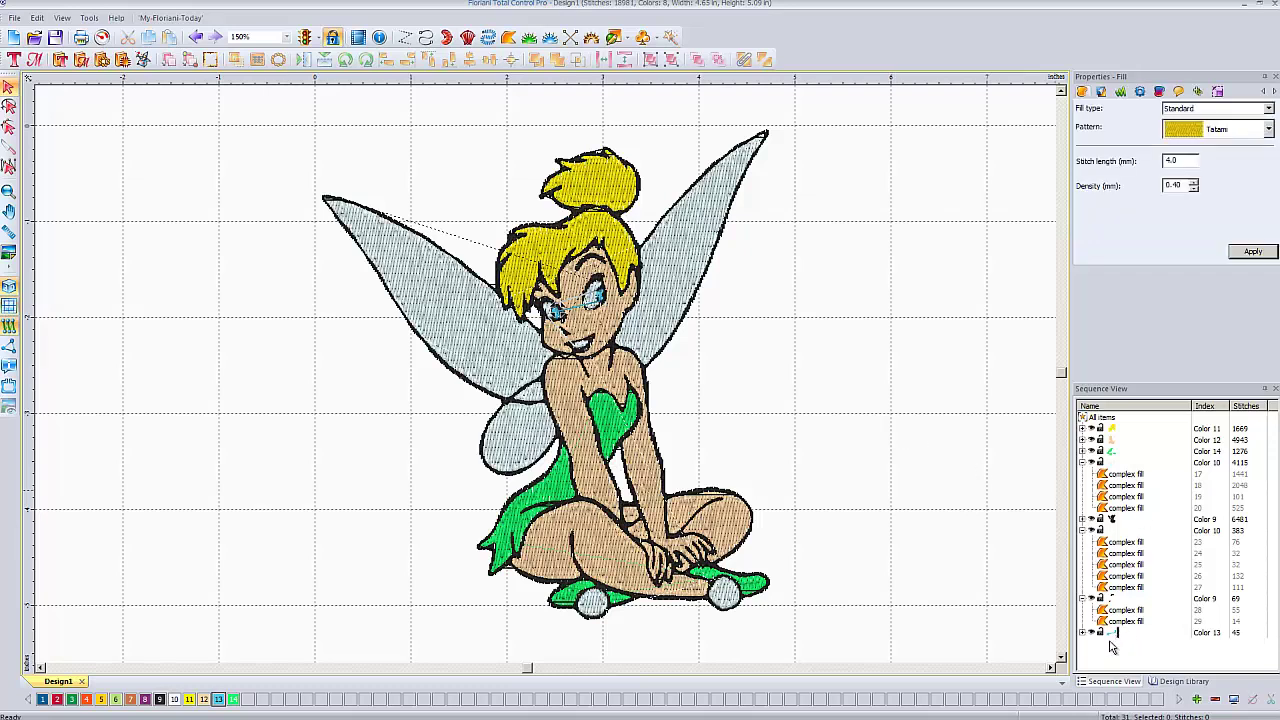
{"action": "key", "text": "Delete"}
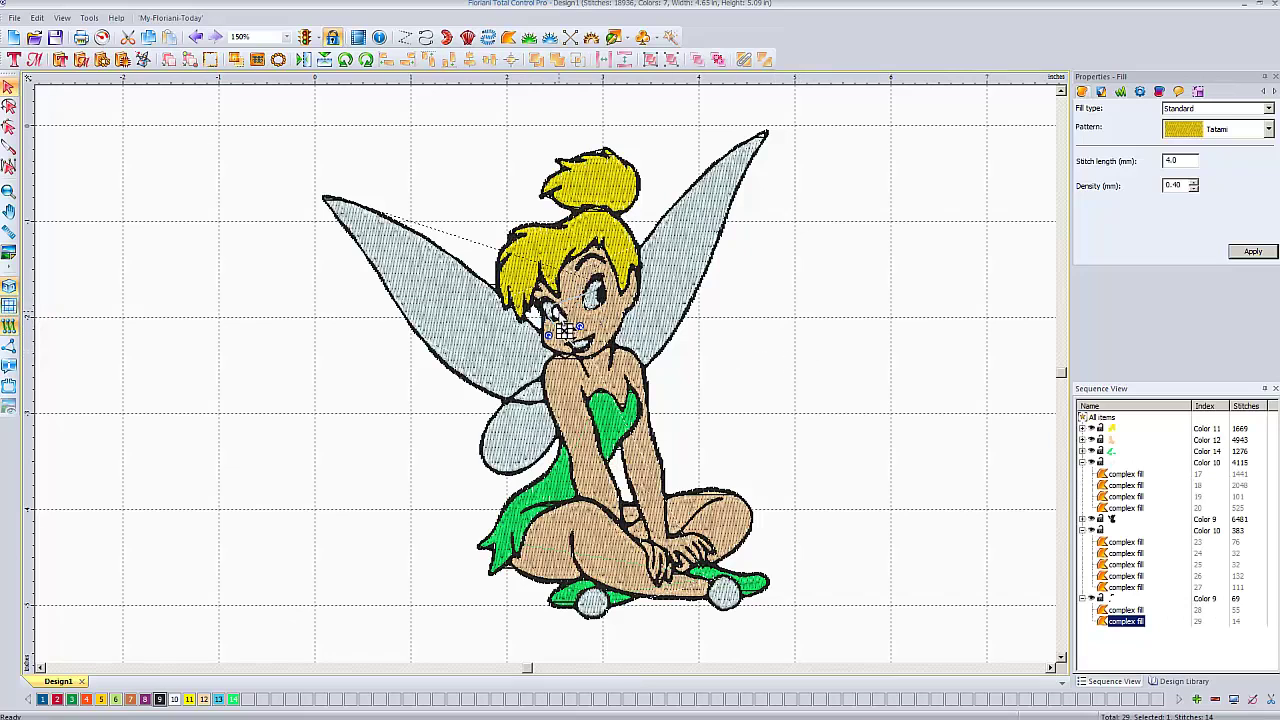
- Delete the hole in the smaller eye's pupil from the large black outline fill and regenerate its stitches
{"action": "left_click", "coordinate": [762, 323]}
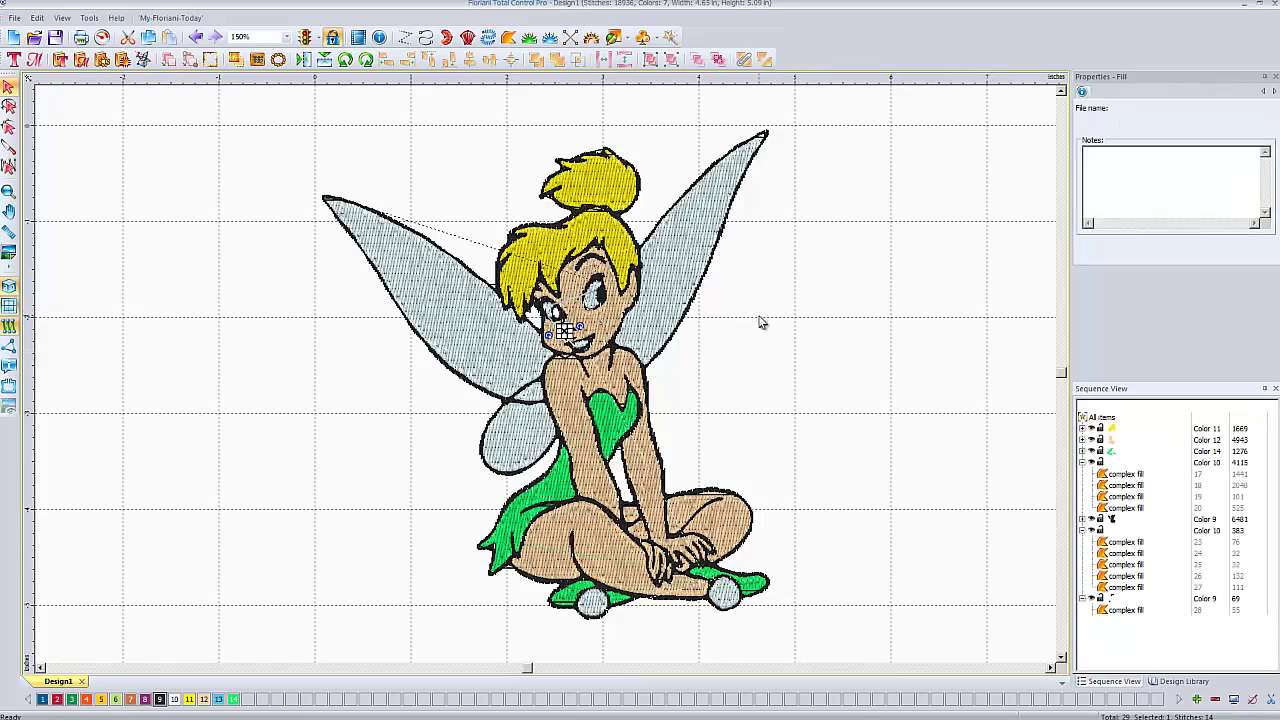
{"action": "scroll", "coordinate": [568, 326], "scroll_direction": "up", "scroll_amount": 1}
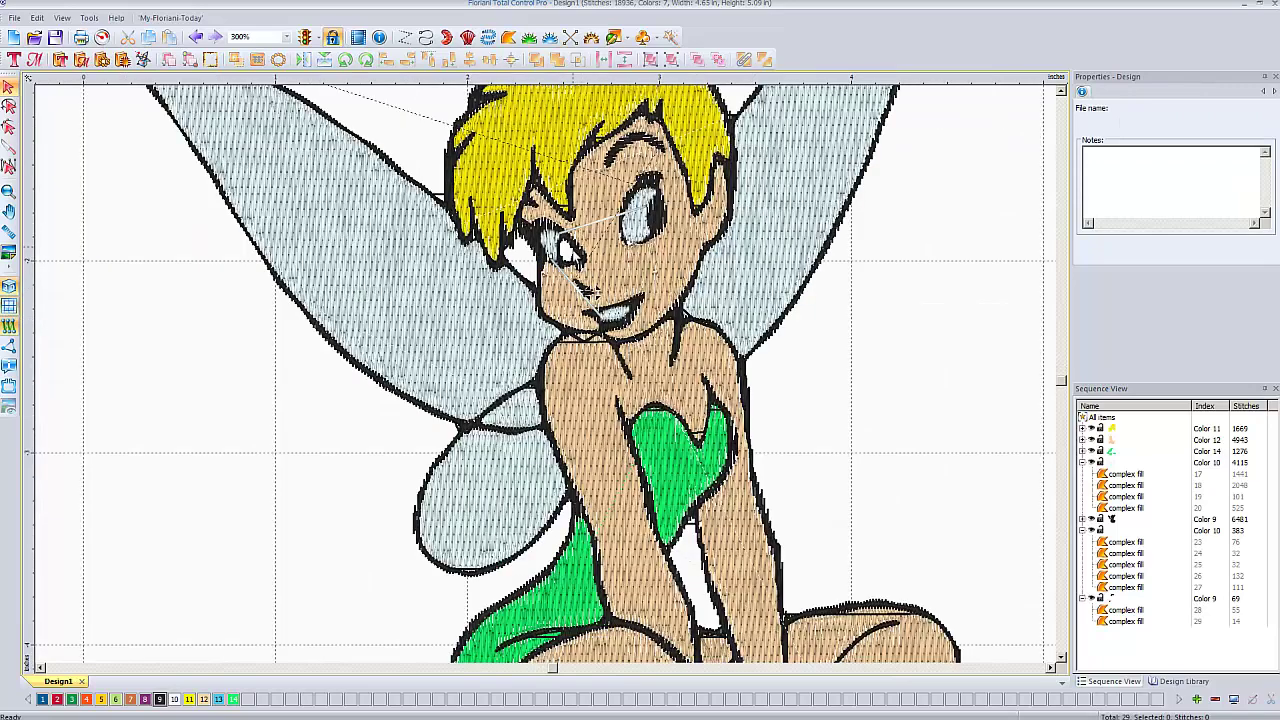
{"action": "scroll", "coordinate": [578, 258], "scroll_direction": "up", "scroll_amount": 1}
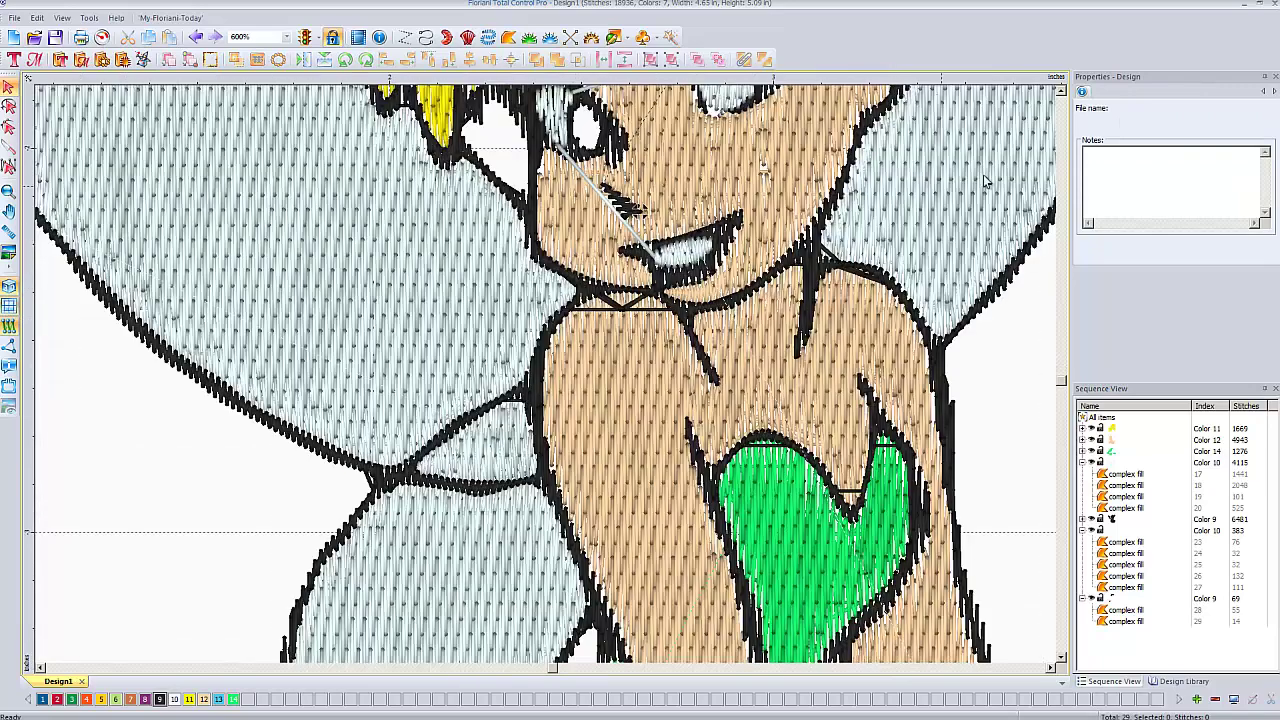
{"action": "left_click", "coordinate": [1063, 92]}
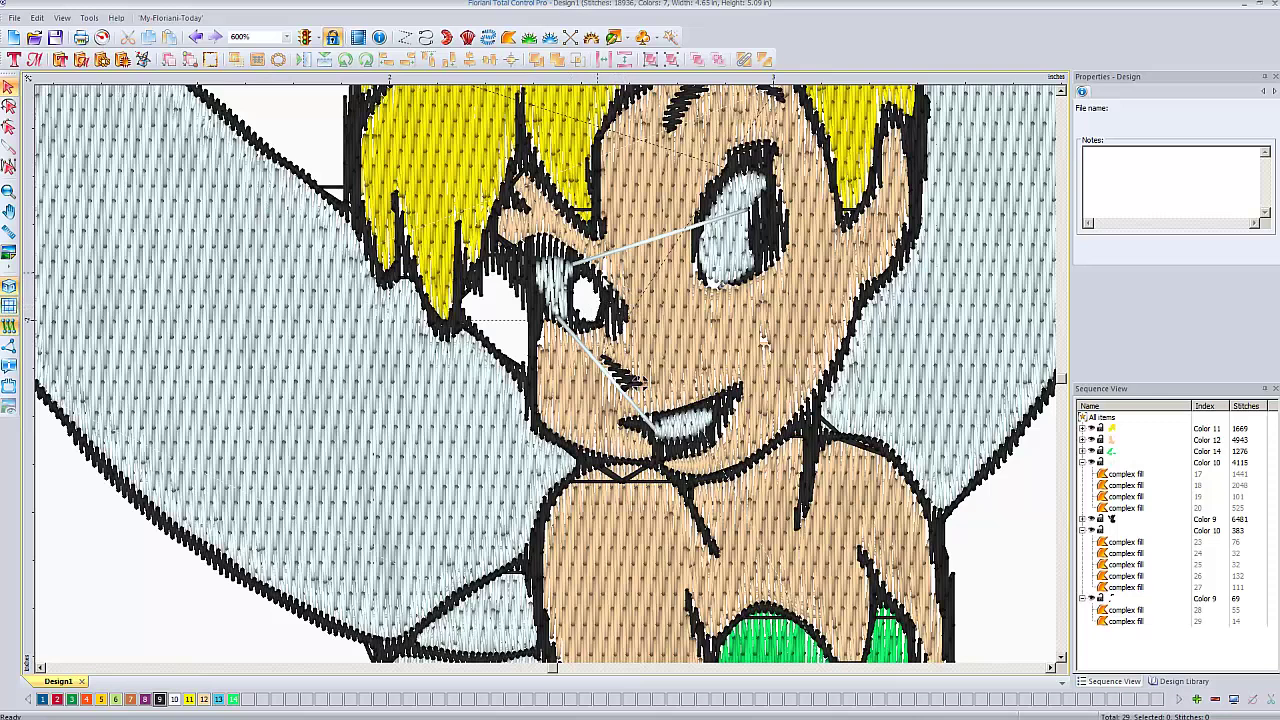
{"action": "left_click", "coordinate": [9, 128]}
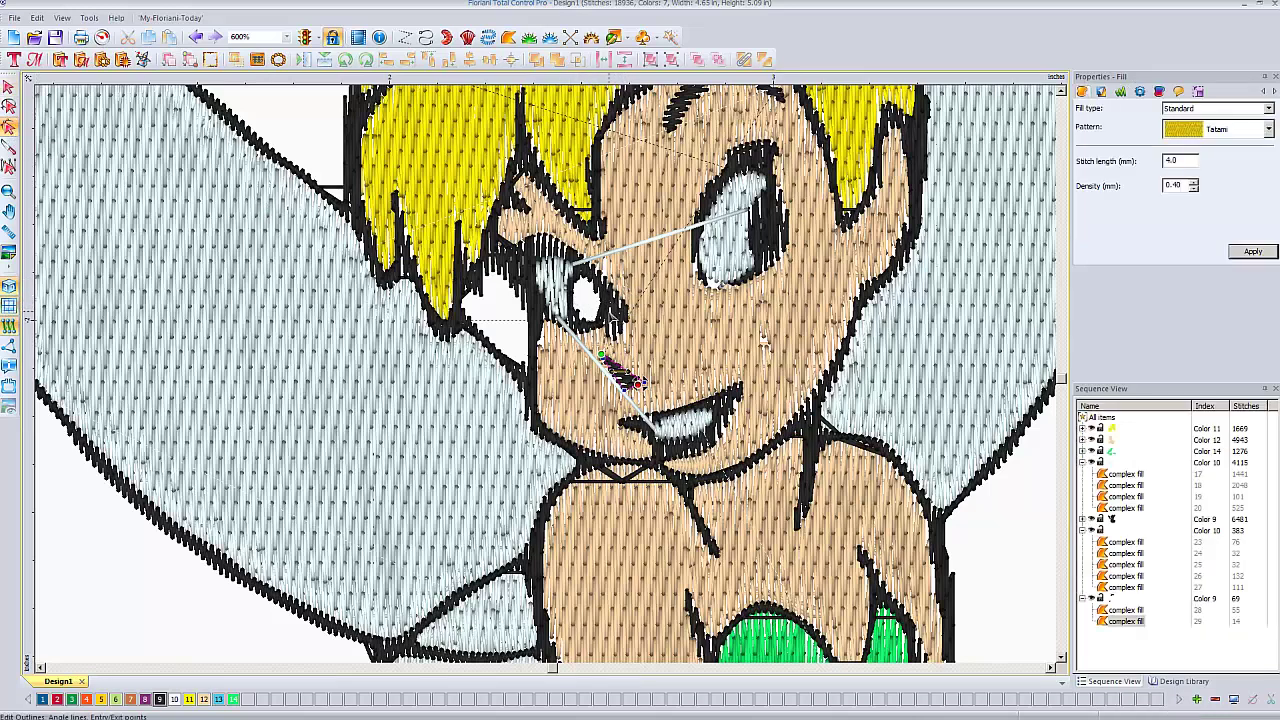
{"action": "left_click", "coordinate": [613, 314]}
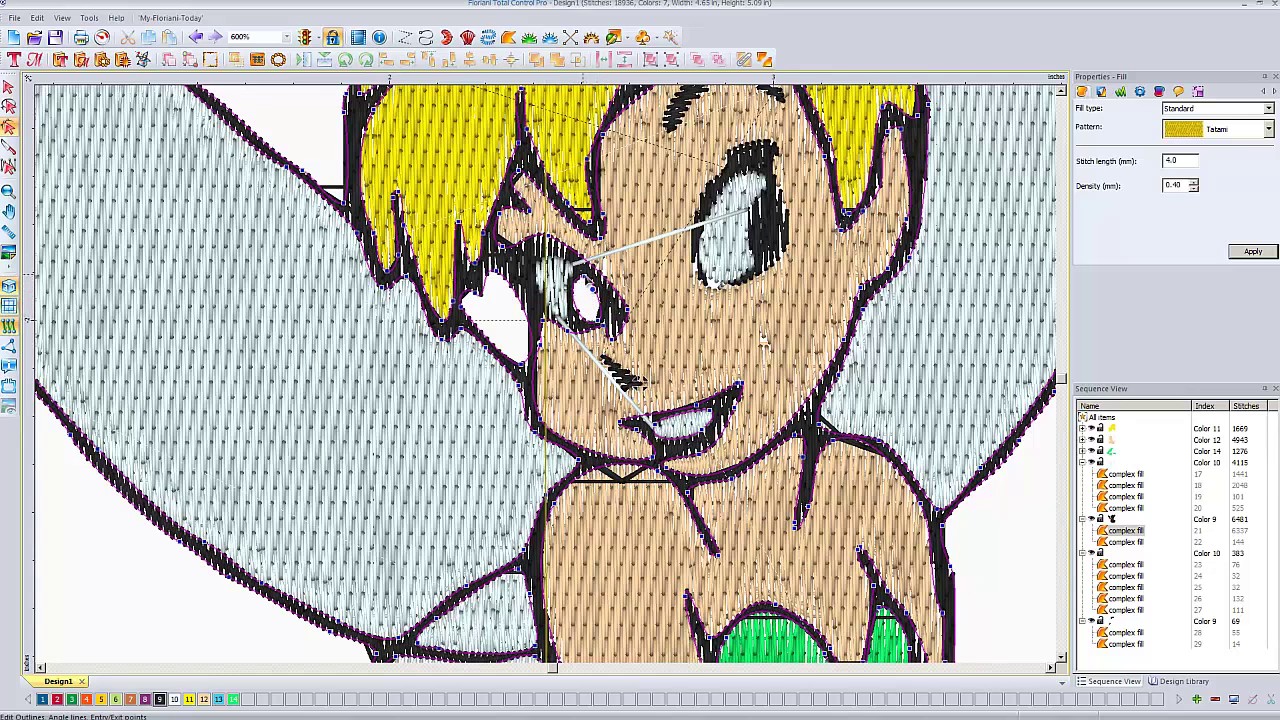
{"action": "right_click", "coordinate": [582, 274]}
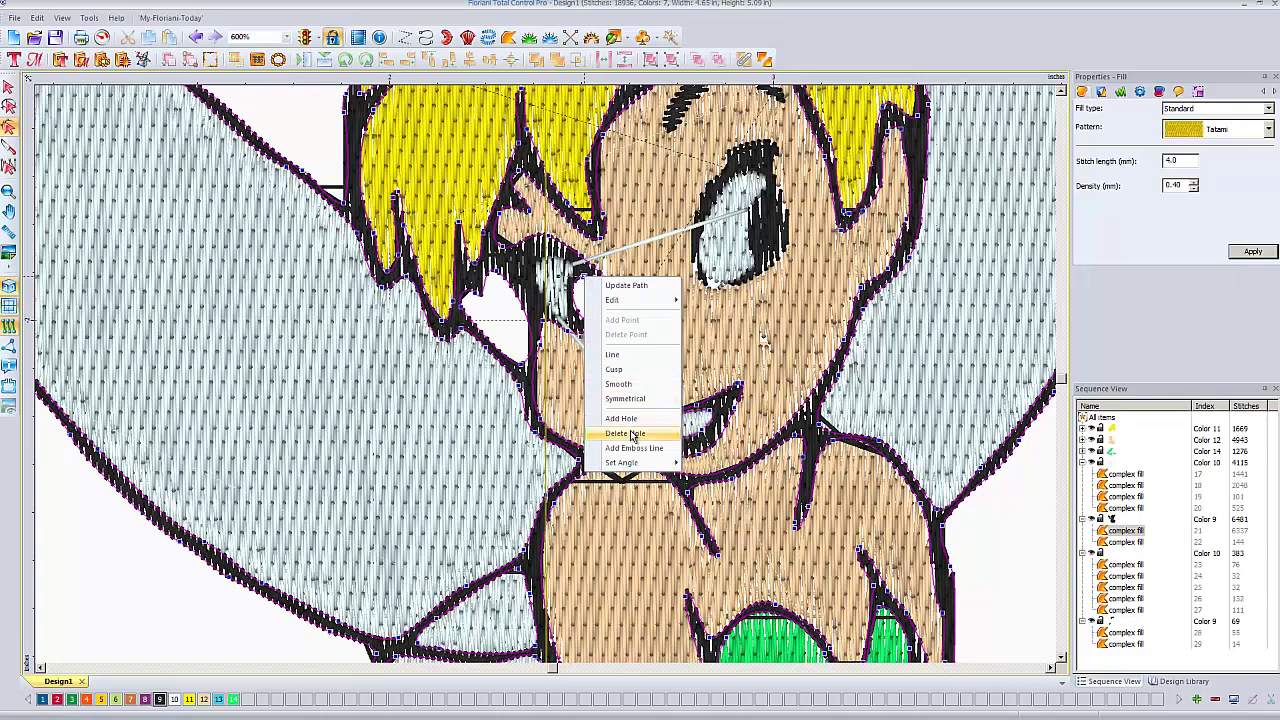
{"action": "left_click", "coordinate": [632, 436]}
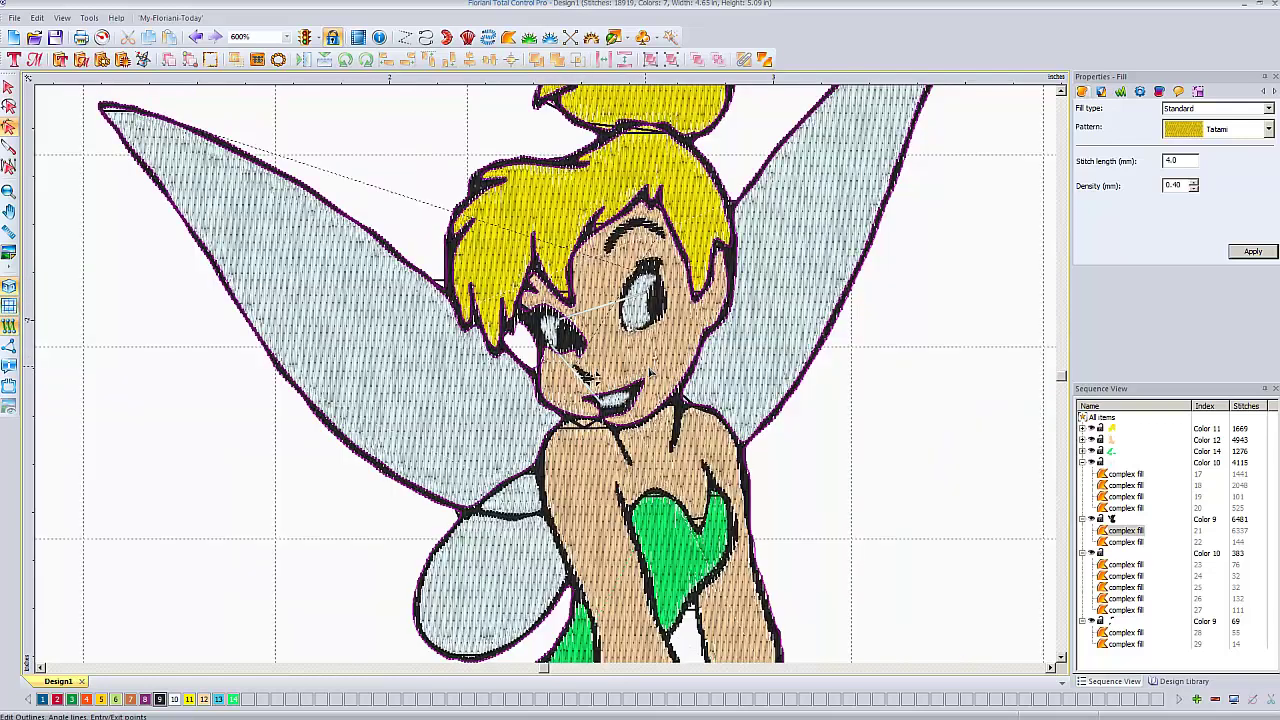
- Examine the whole design and the face up close to check the stitching around the eyes, nose and mouth
{"action": "key", "text": "minus"}
{"action": "key", "text": "minus"}
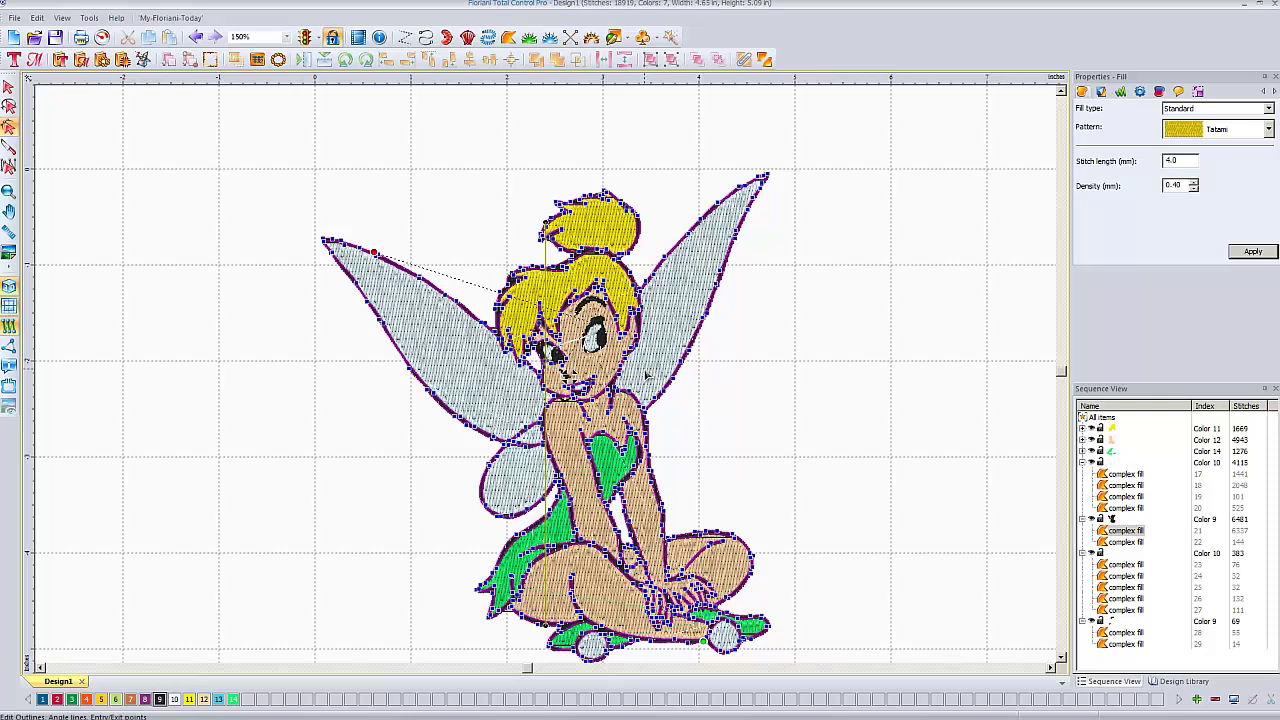
{"action": "left_click", "coordinate": [8, 88]}
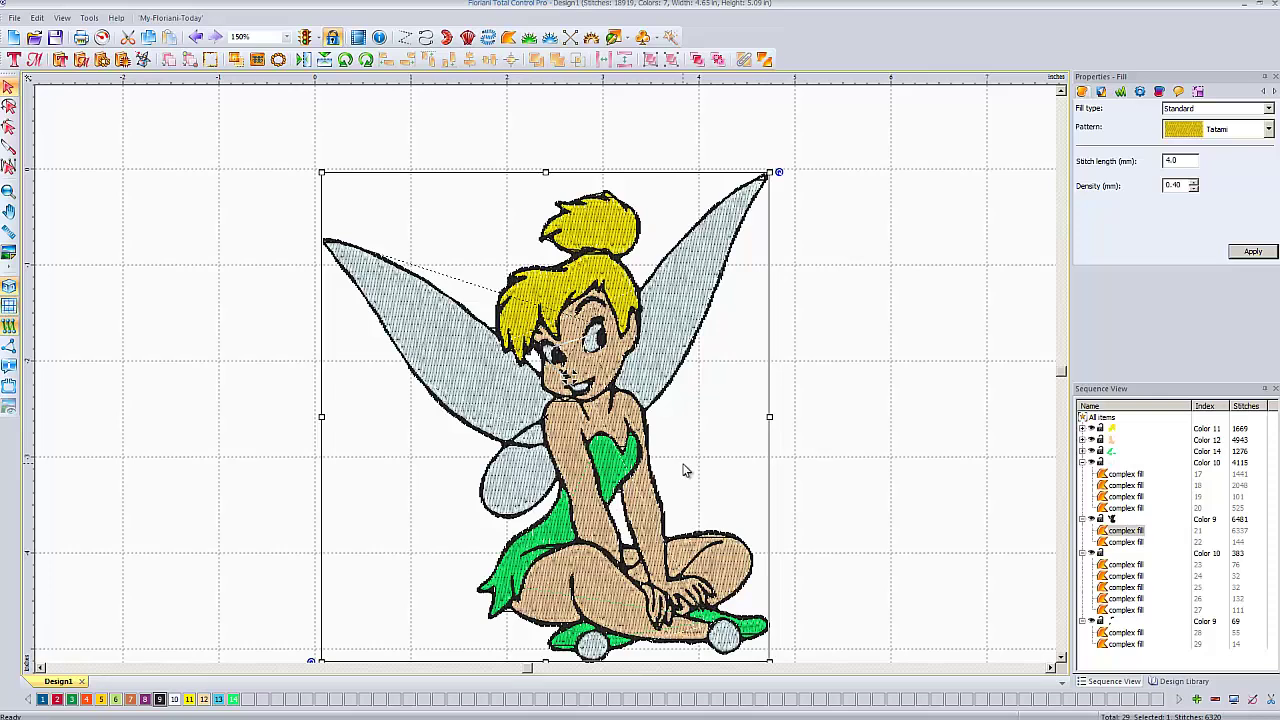
{"action": "key", "text": "plus"}
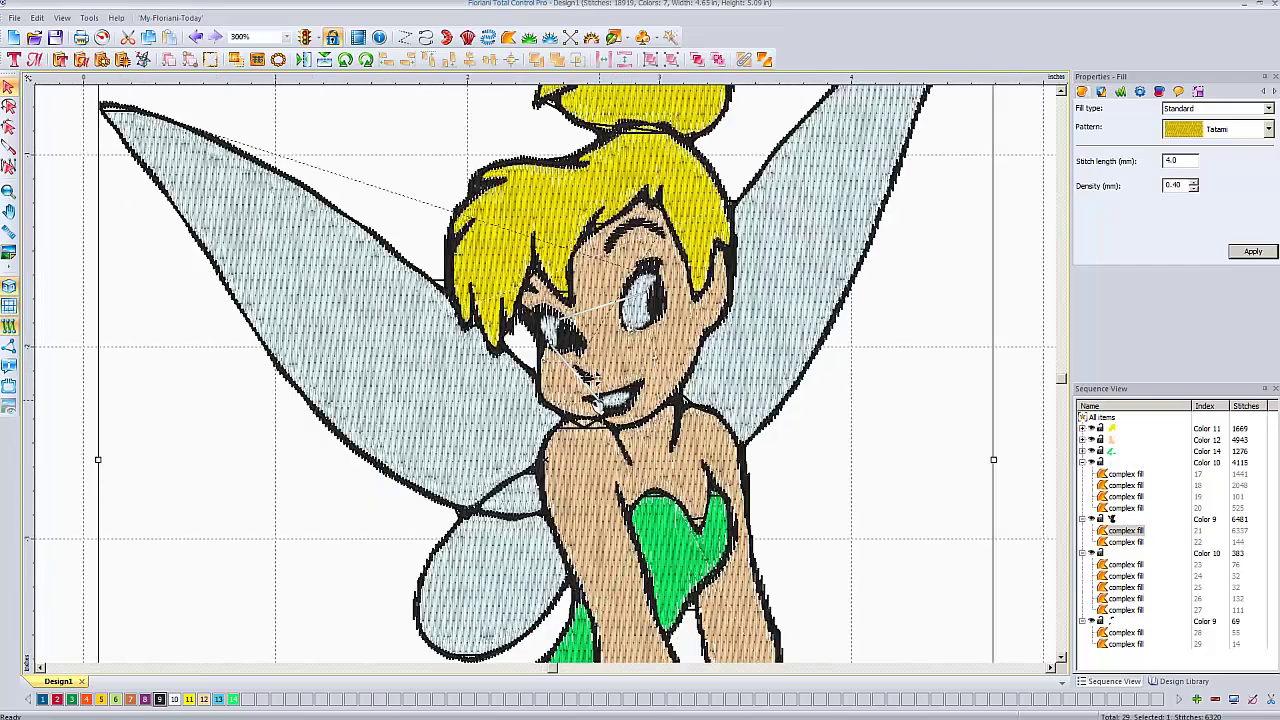
{"action": "key", "text": "plus"}
{"action": "key", "text": "plus"}
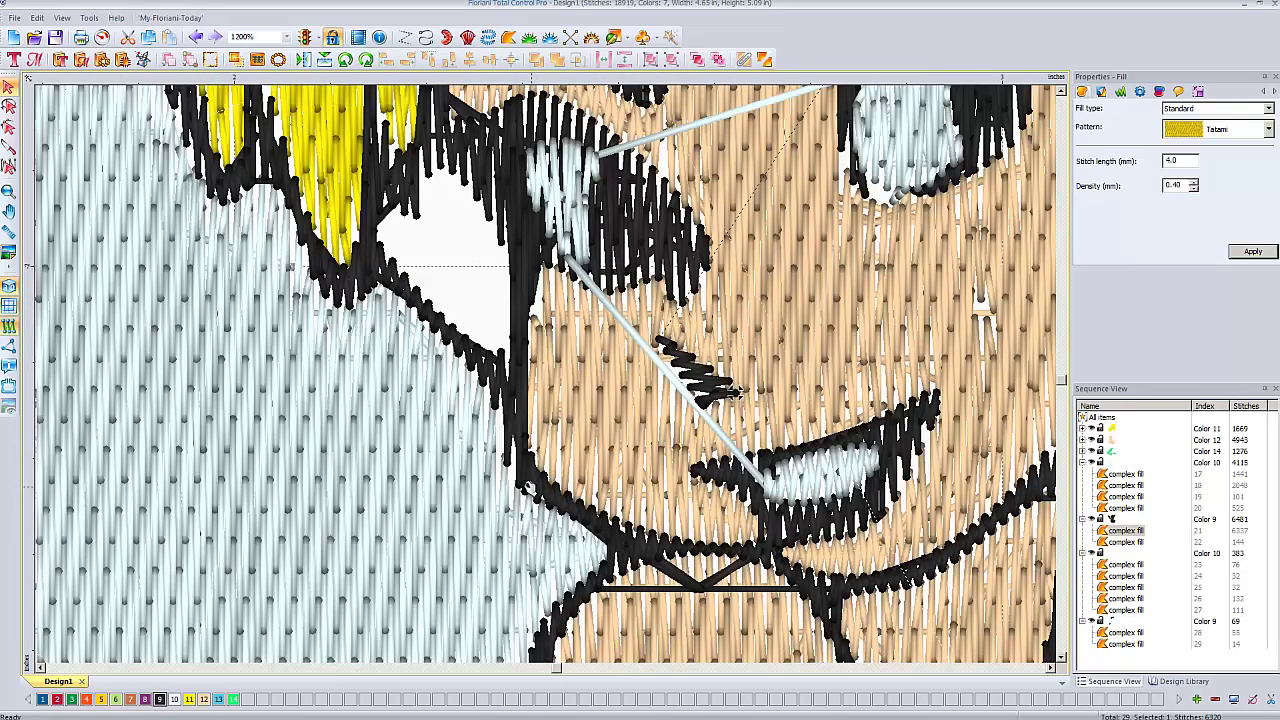
{"action": "key", "text": "minus"}
{"action": "key", "text": "minus"}
{"action": "key", "text": "minus"}
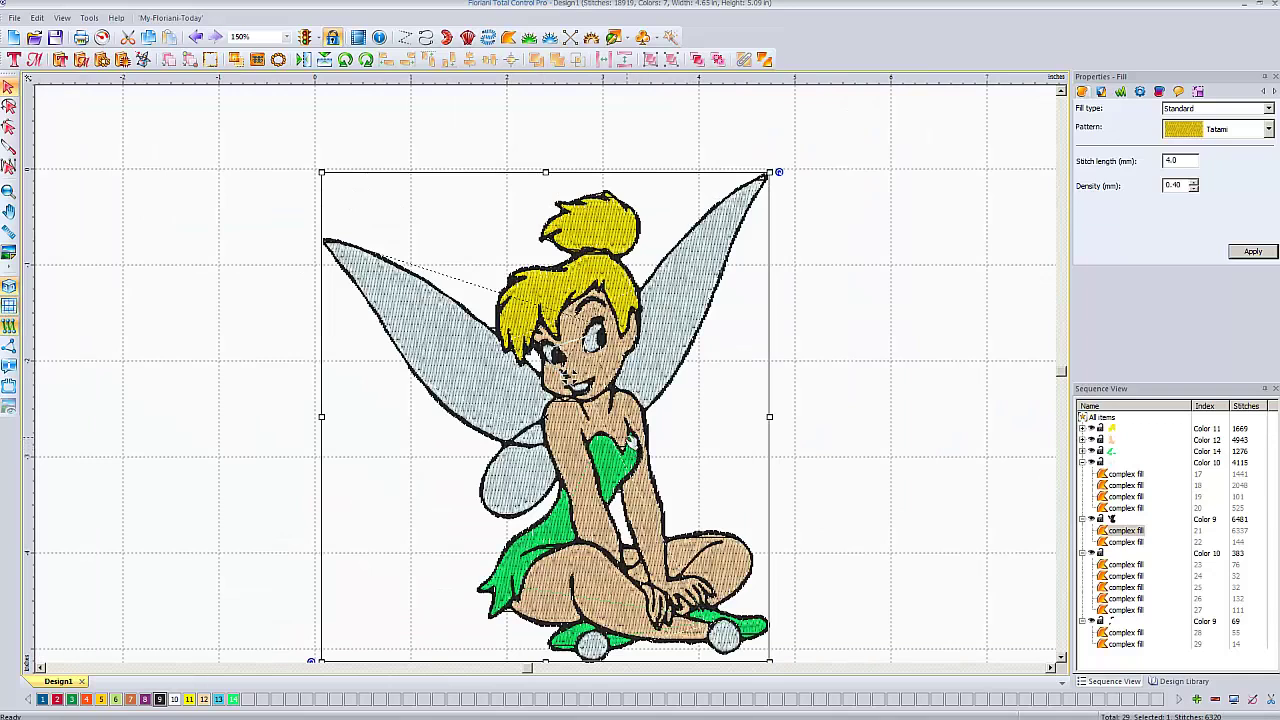
- Start Save2Sew and set the fabric to Knit-Tshirt - I Digitized with an Open/Close design shape
{"action": "left_click", "coordinate": [15, 18]}
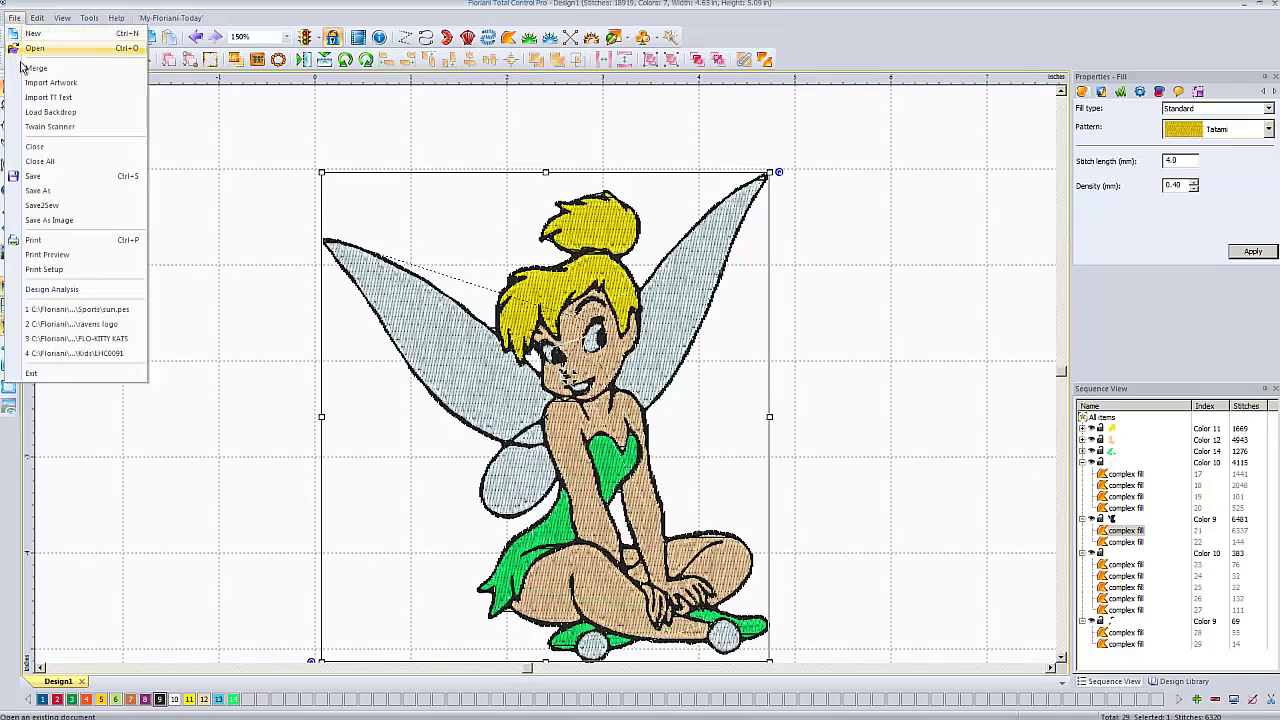
{"action": "left_click", "coordinate": [82, 207]}
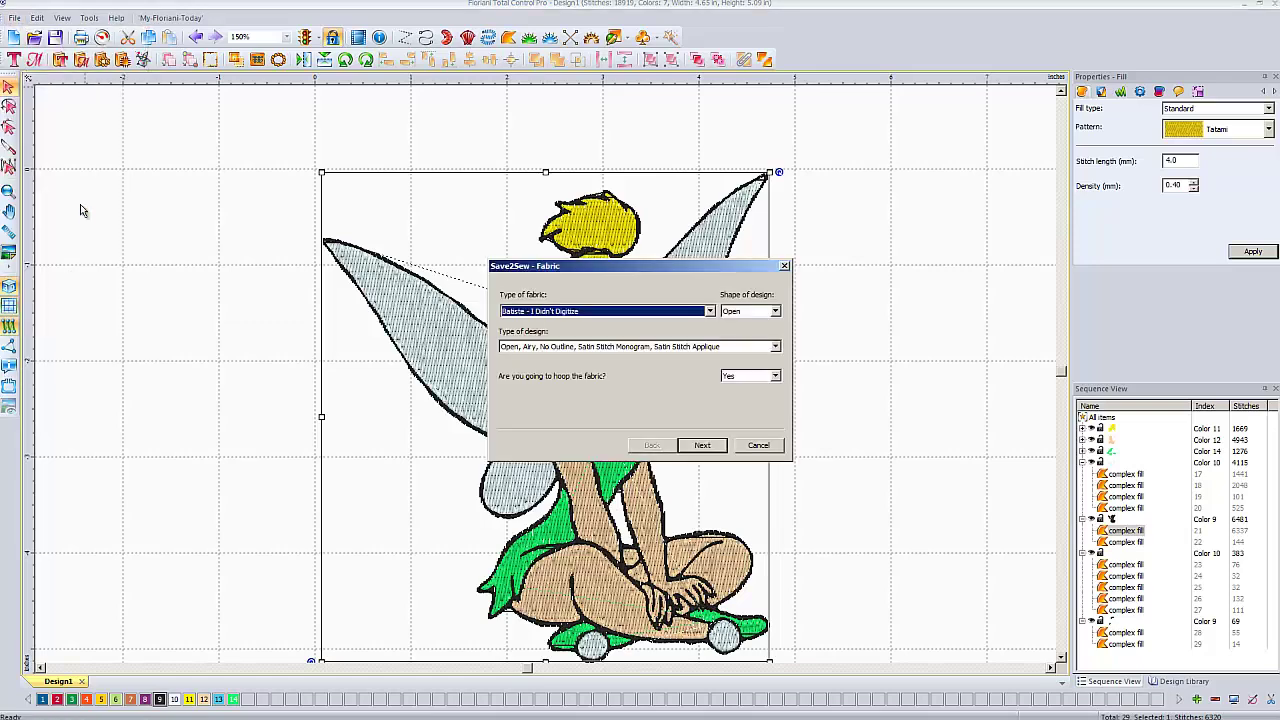
{"action": "left_click", "coordinate": [710, 312]}
{"action": "left_click_drag", "start_coordinate": [712, 342], "coordinate": [720, 430]}
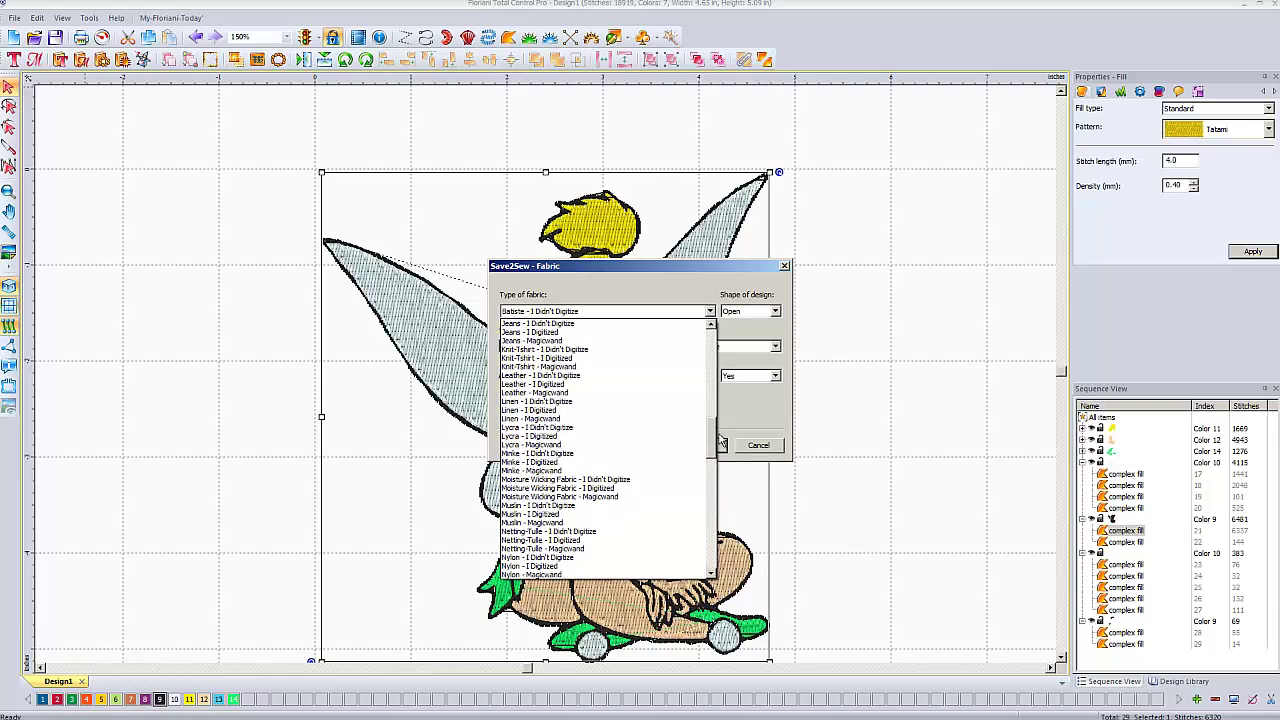
{"action": "left_click", "coordinate": [614, 360]}
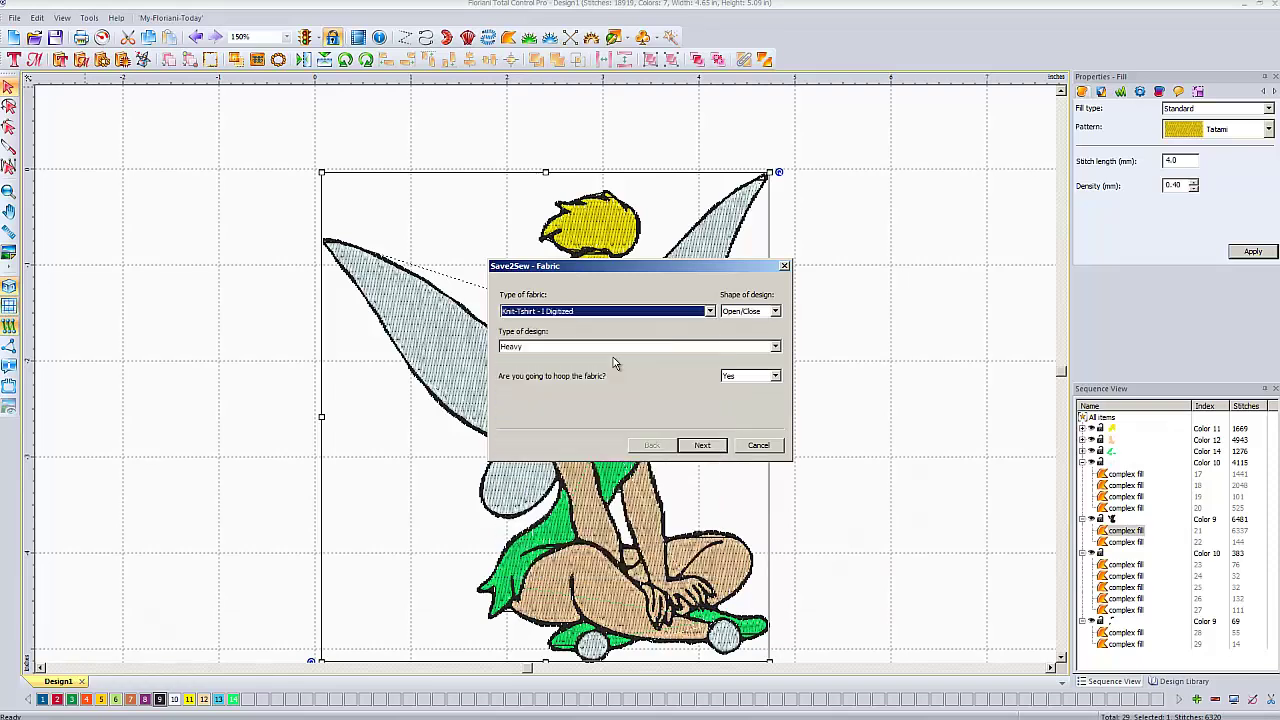
{"action": "left_click", "coordinate": [775, 312]}
{"action": "left_click", "coordinate": [760, 329]}
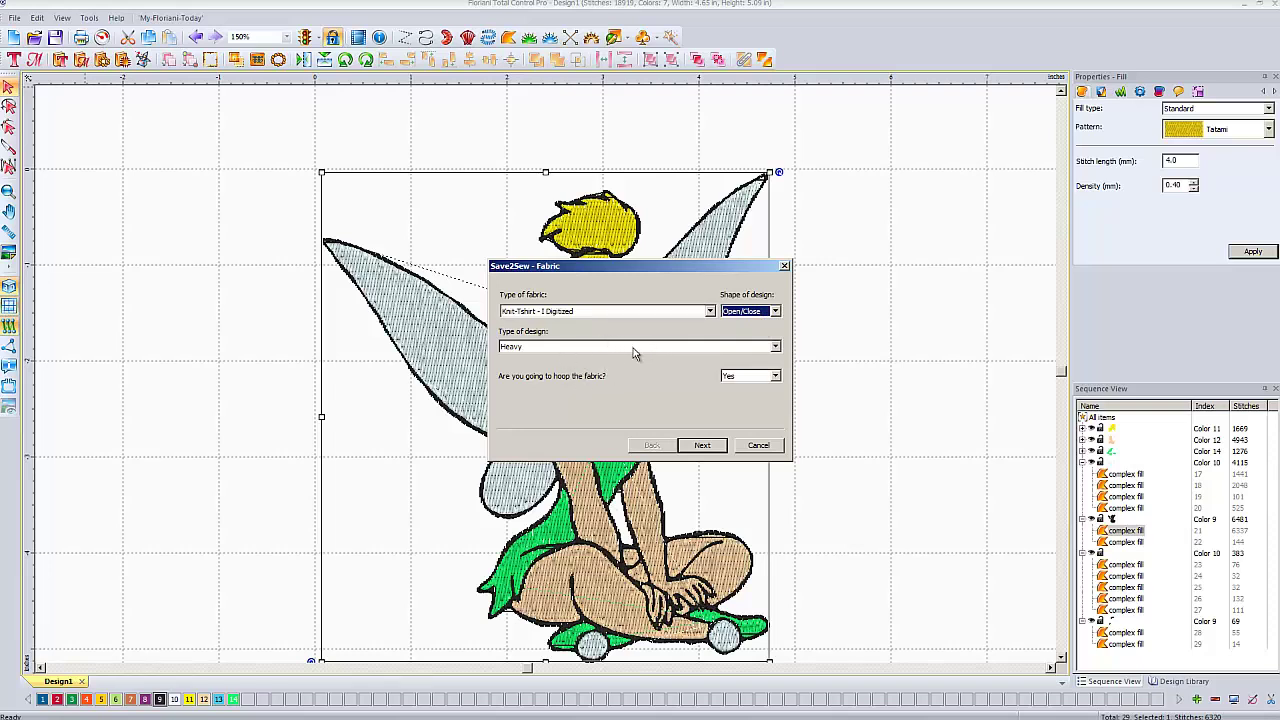
{"action": "left_click", "coordinate": [703, 446]}
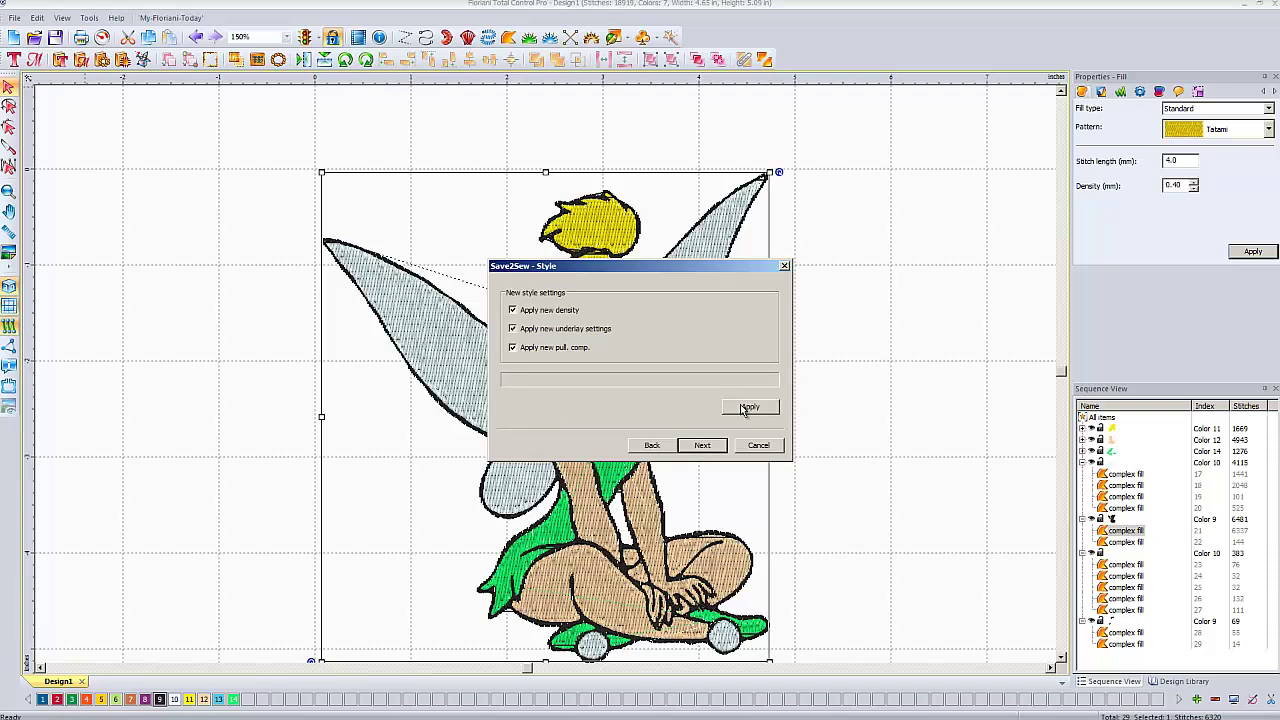
- Apply the new density, underlay and pull compensation settings to the design and finish the Save2Sew wizard
{"action": "left_click", "coordinate": [748, 408]}
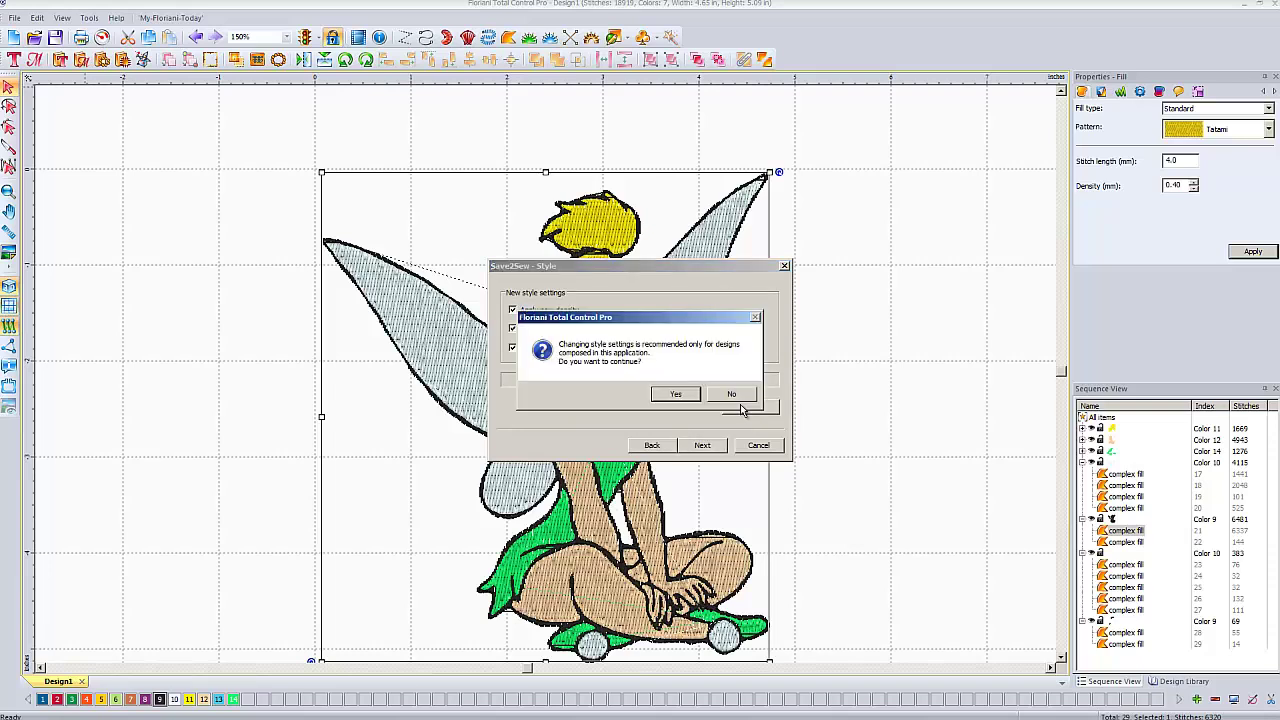
{"action": "left_click", "coordinate": [678, 395]}
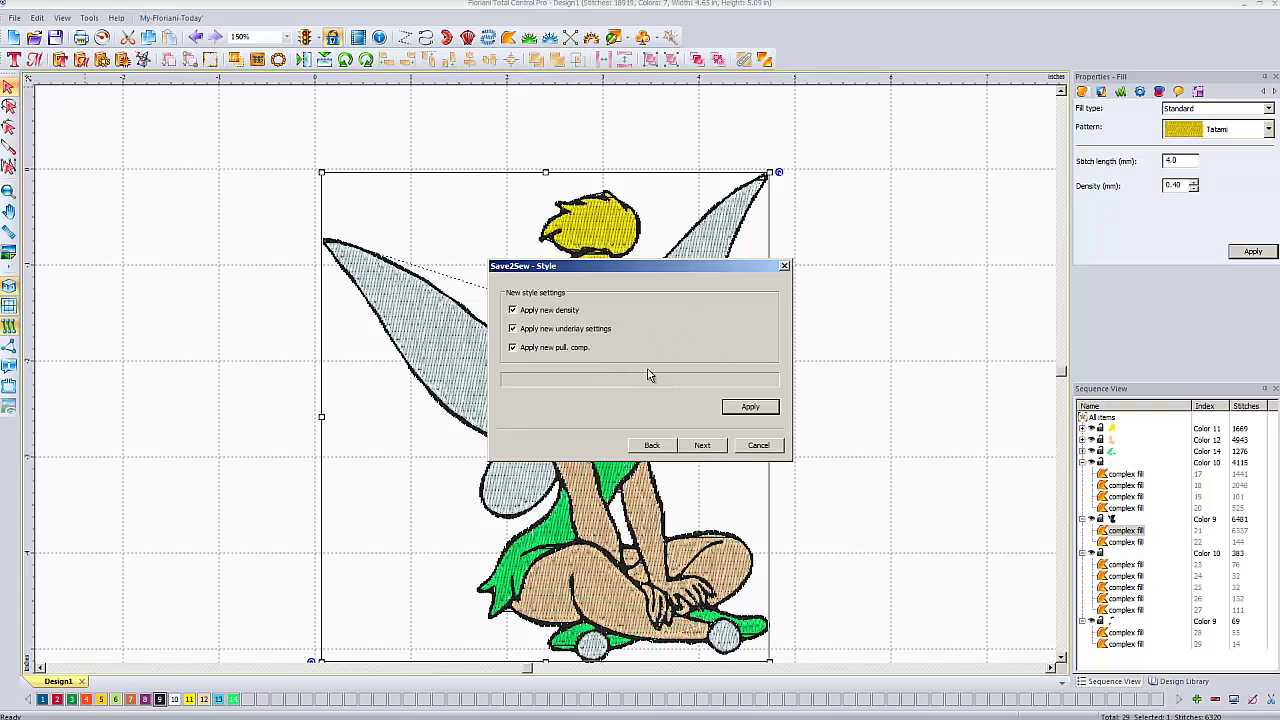
{"action": "left_click", "coordinate": [704, 446]}
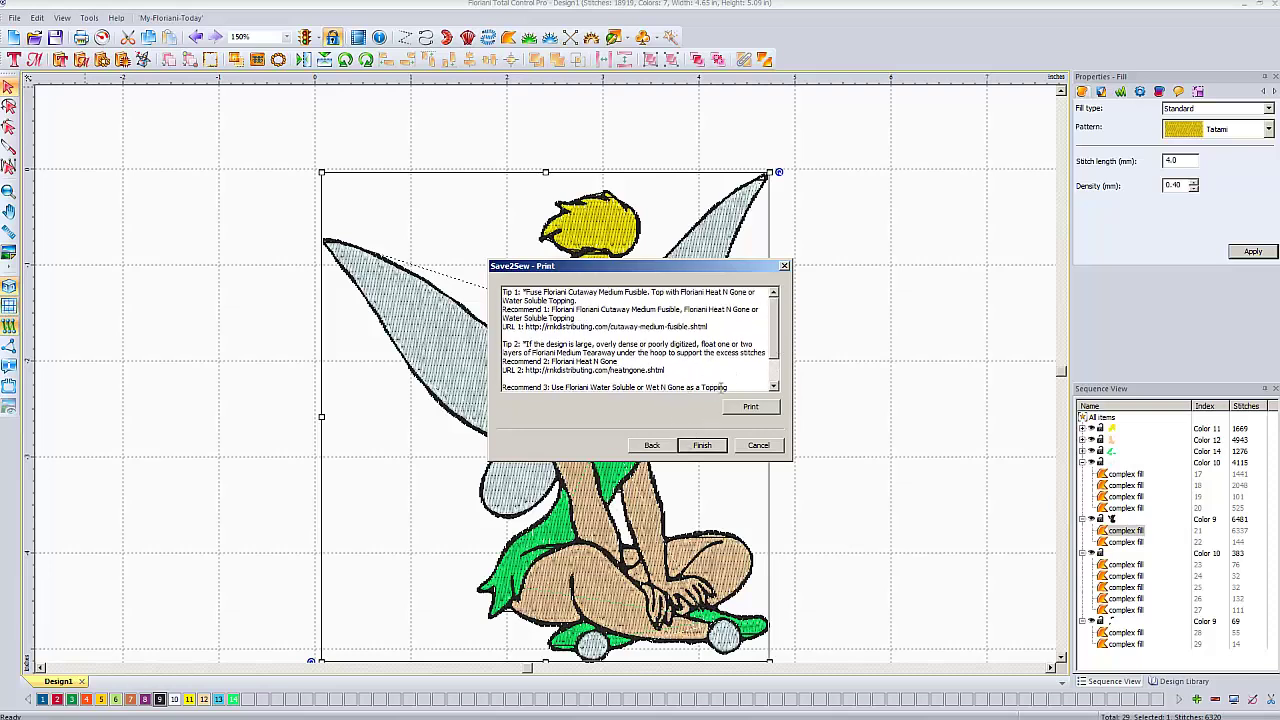
{"action": "left_click", "coordinate": [702, 445]}
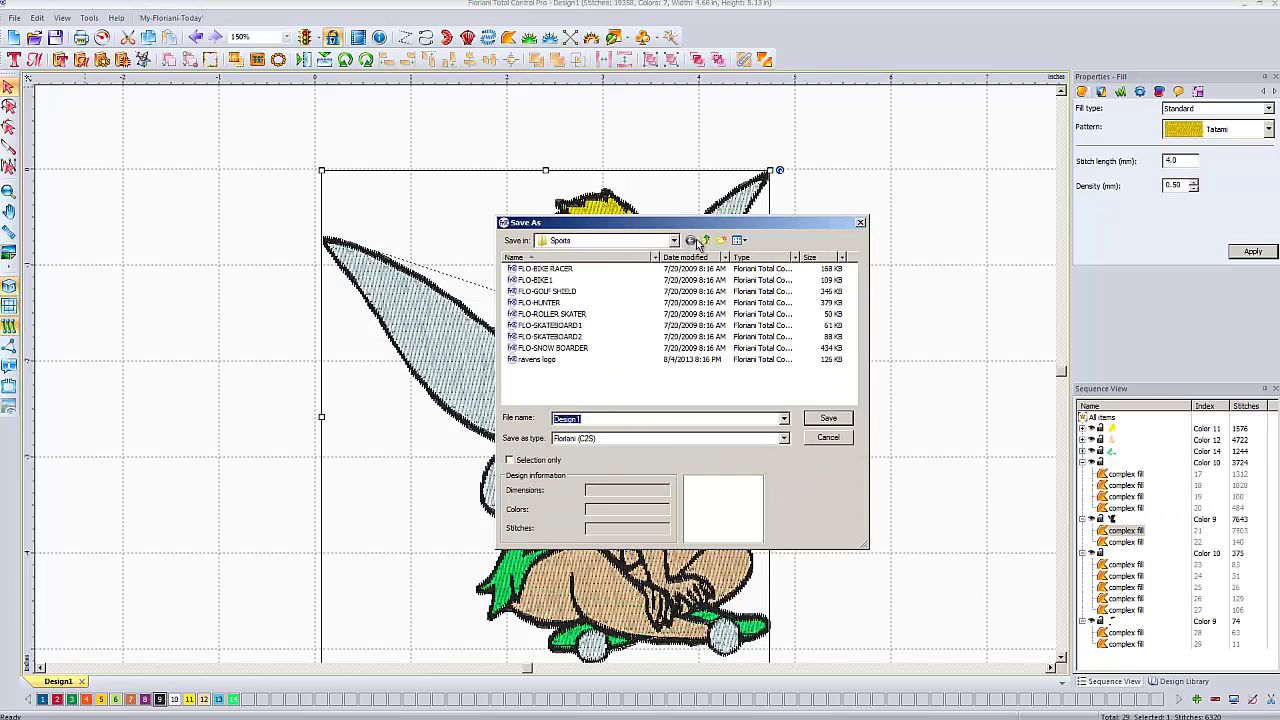
- Save the design as tink in the Kids folder in Floriani C2S format and deselect the outline
{"action": "left_click", "coordinate": [698, 242]}
{"action": "double_click", "coordinate": [534, 345]}
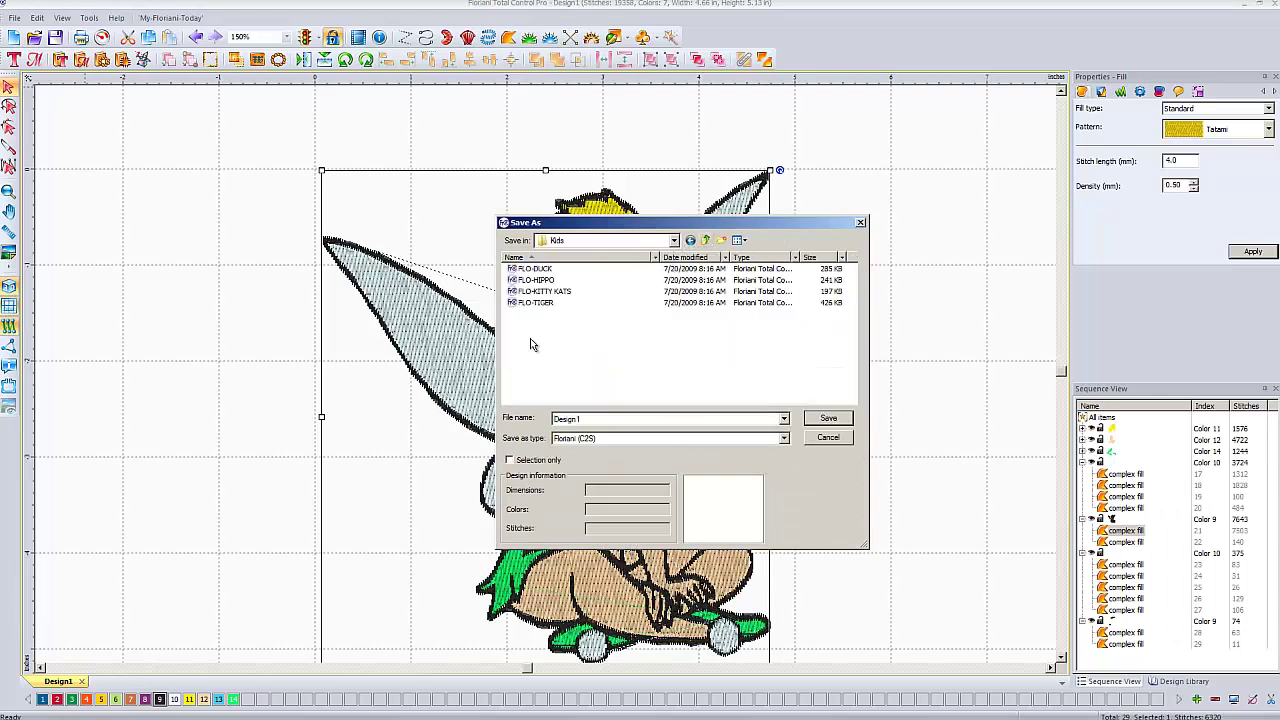
{"action": "double_click", "coordinate": [596, 418]}
{"action": "type", "text": "j"}
{"action": "left_click", "coordinate": [829, 420]}
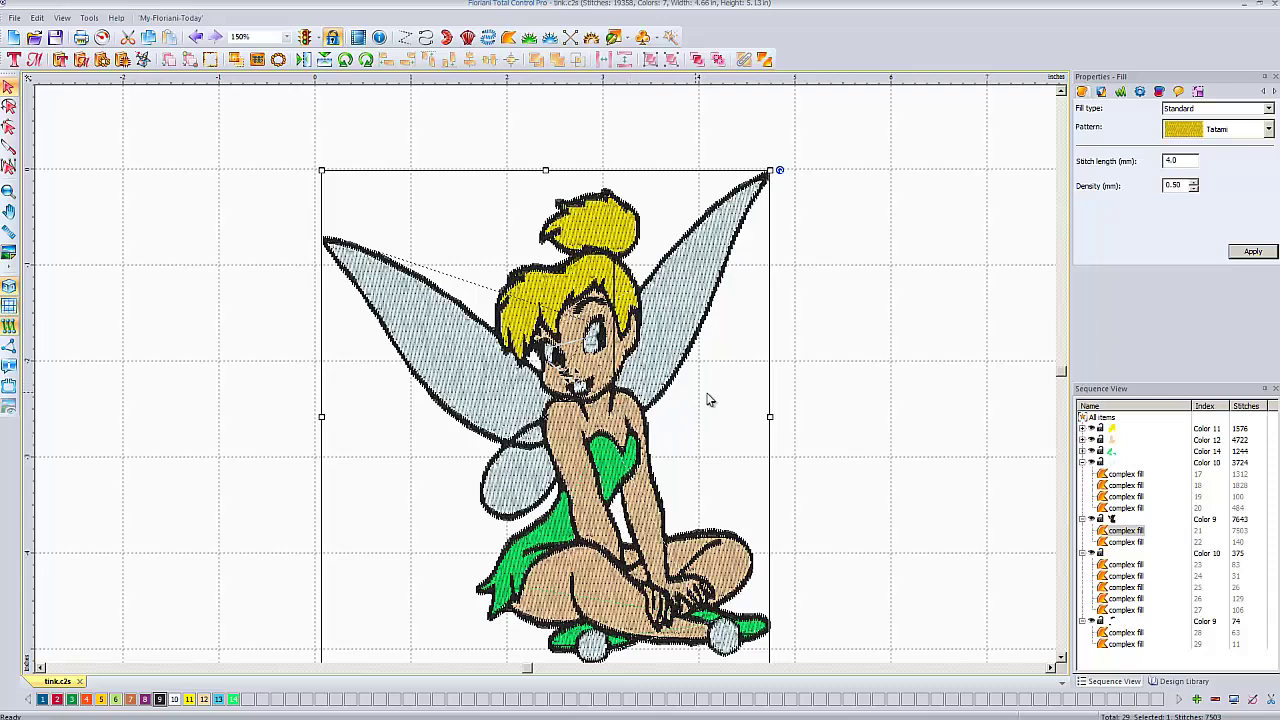
{"action": "left_click", "coordinate": [838, 390]}
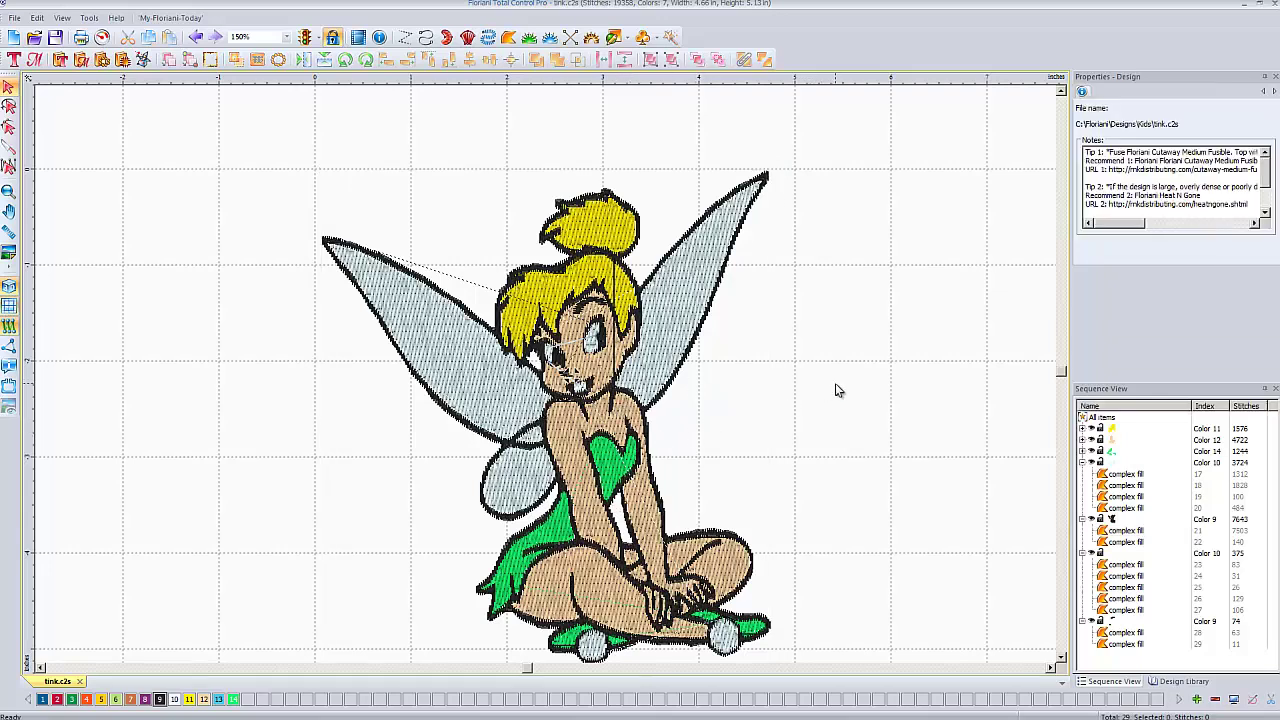